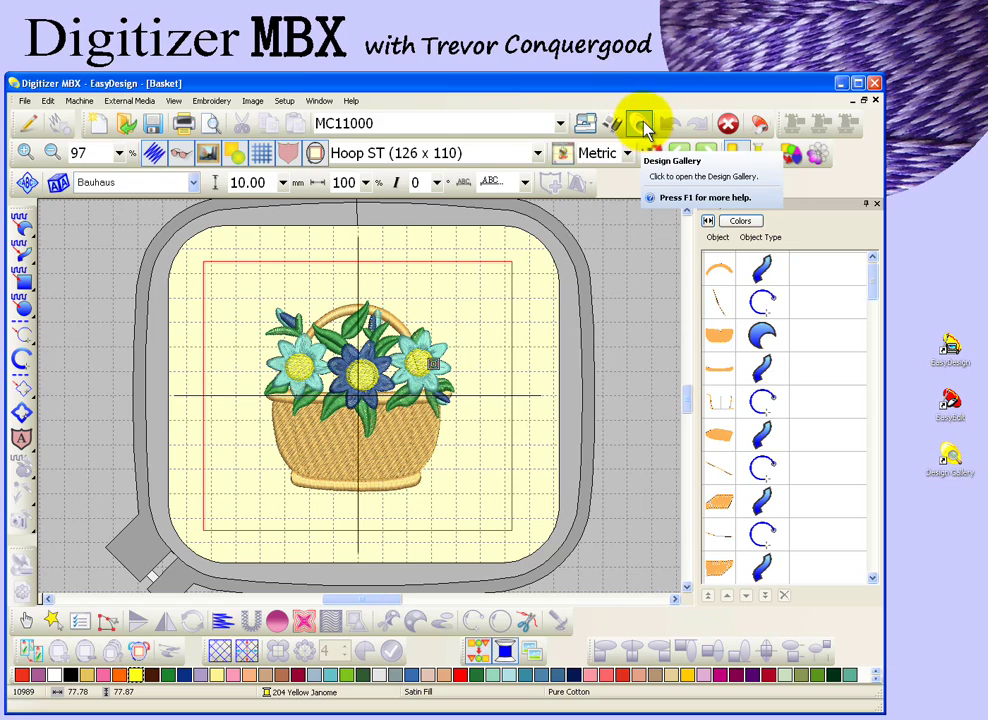
# - Open the Design Gallery and show the Embroidery Album folder's 92 designs
pyautogui.click(643, 121)
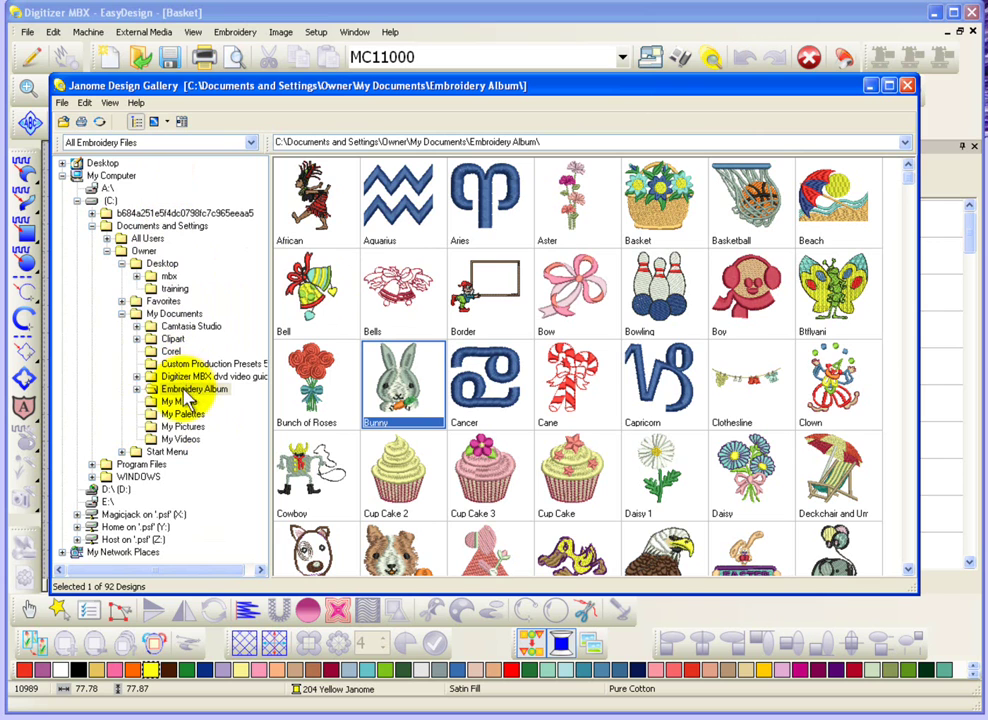
pyautogui.click(184, 391)
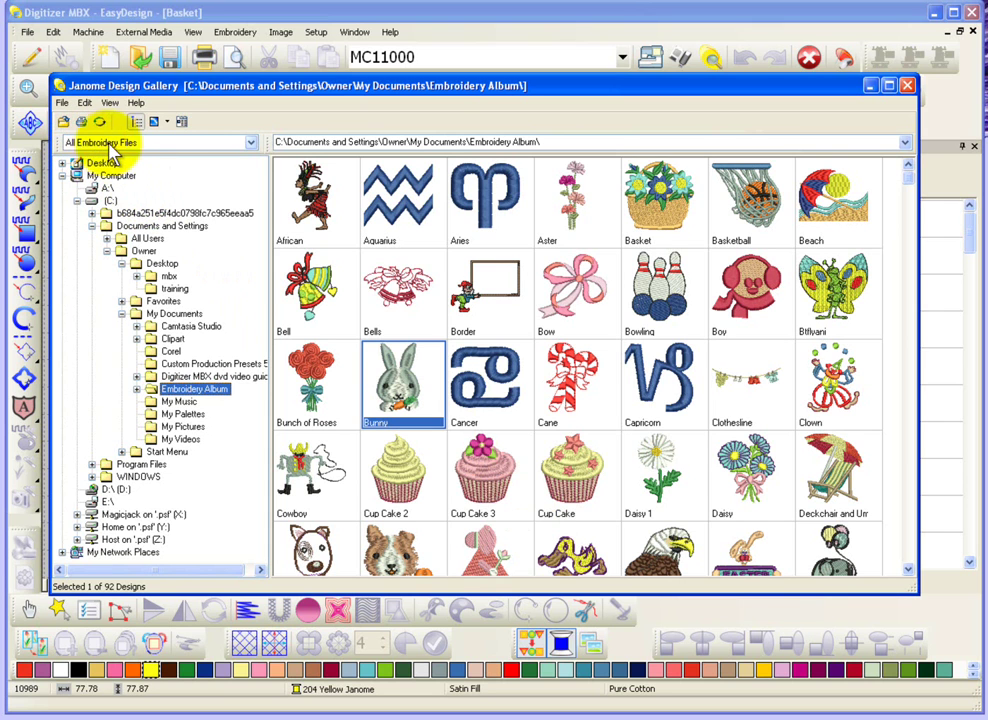
pyautogui.click(251, 145)
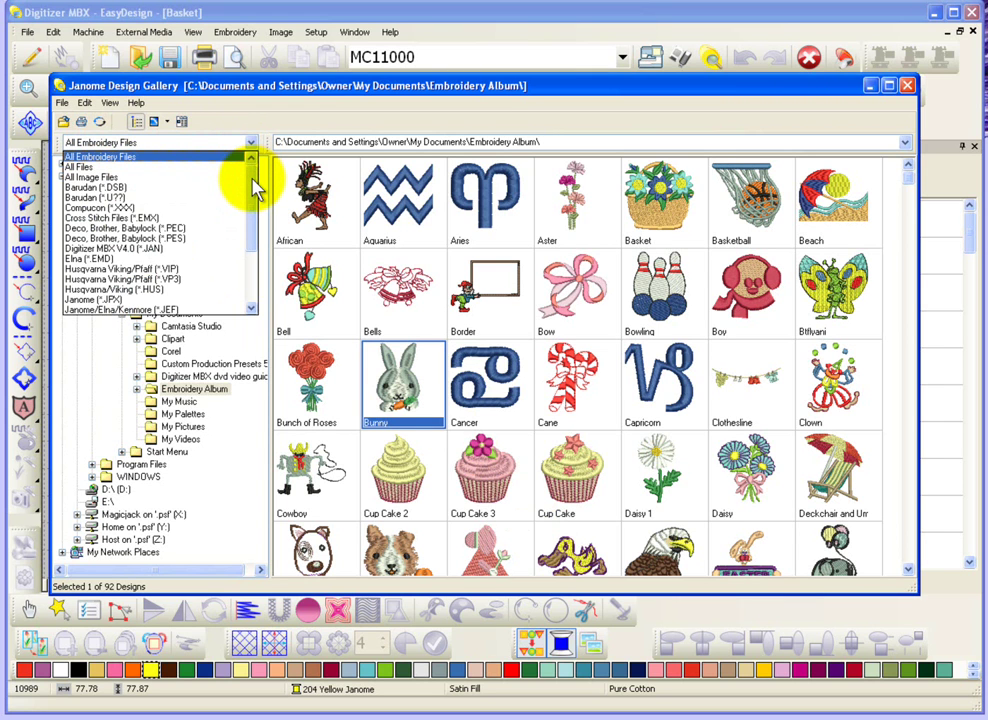
pyautogui.moveTo(253, 183)
pyautogui.mouseDown()
pyautogui.moveTo(253, 243)
pyautogui.moveTo(252, 180)
pyautogui.mouseUp()
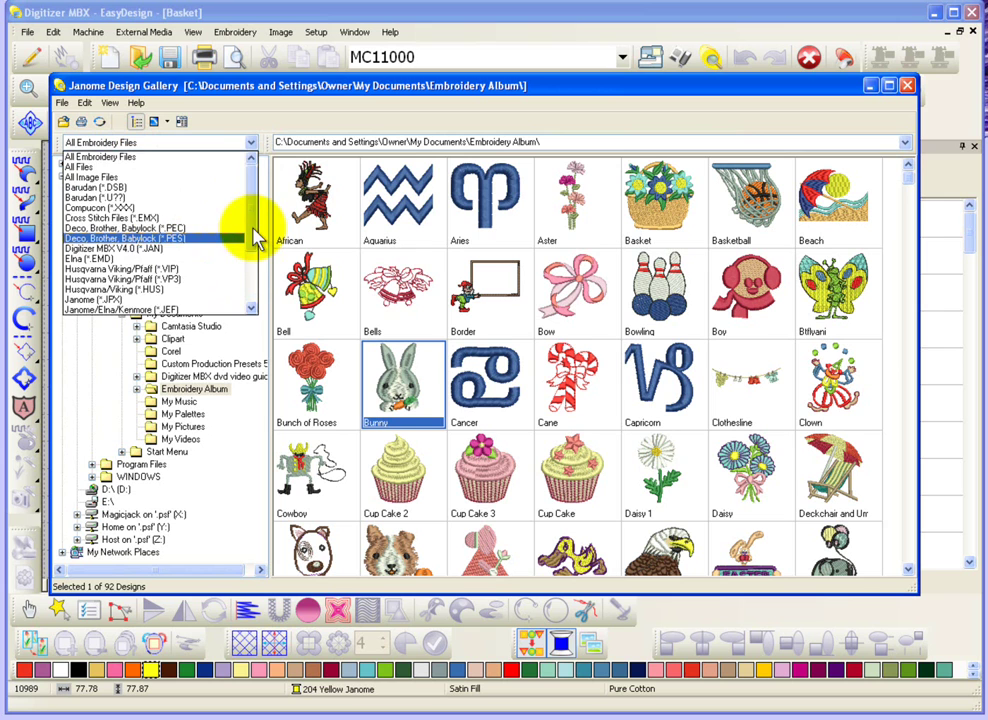
pyautogui.scroll(-3, 255, 238)
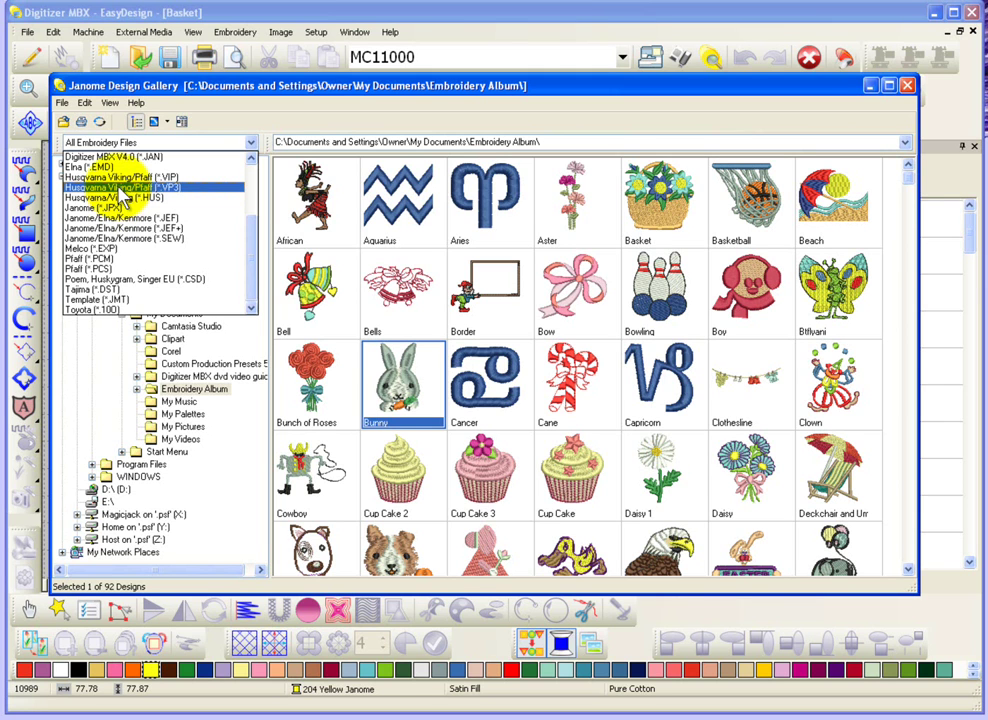
pyautogui.click(310, 108)
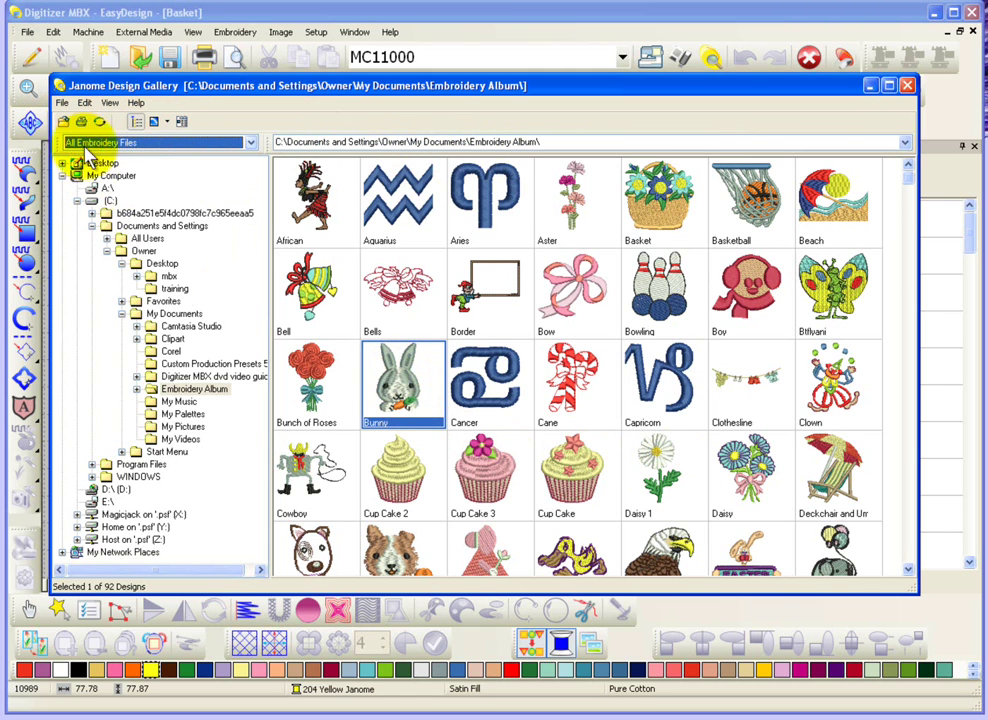
# - Open Bunny in the editor with Artistic View on, then return to the Design Gallery
pyautogui.click(63, 122)
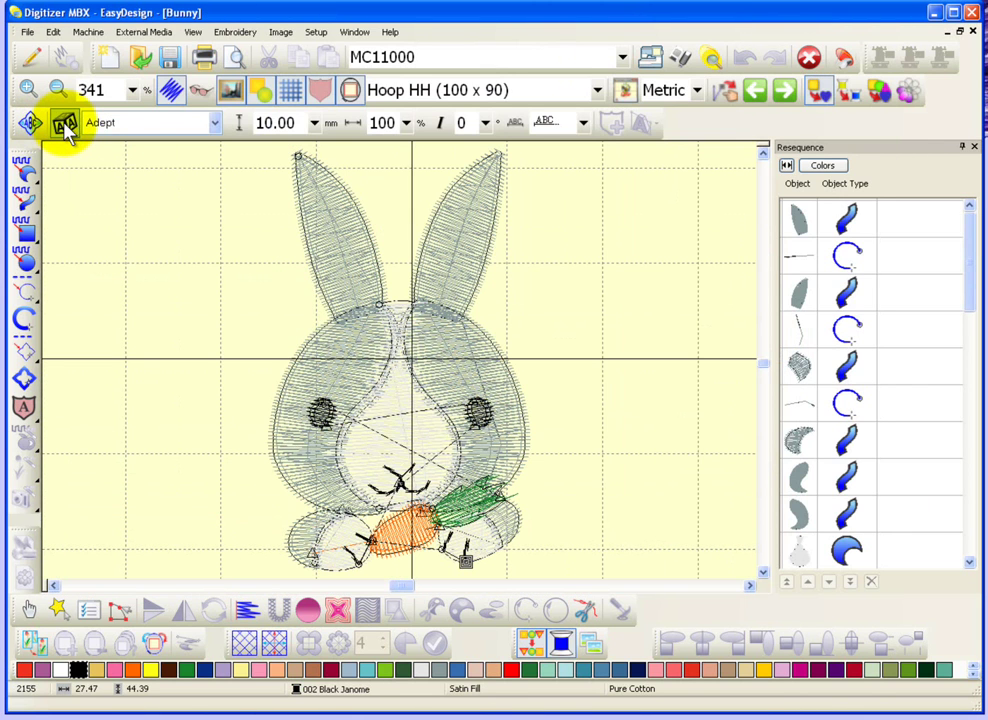
pyautogui.click(199, 88)
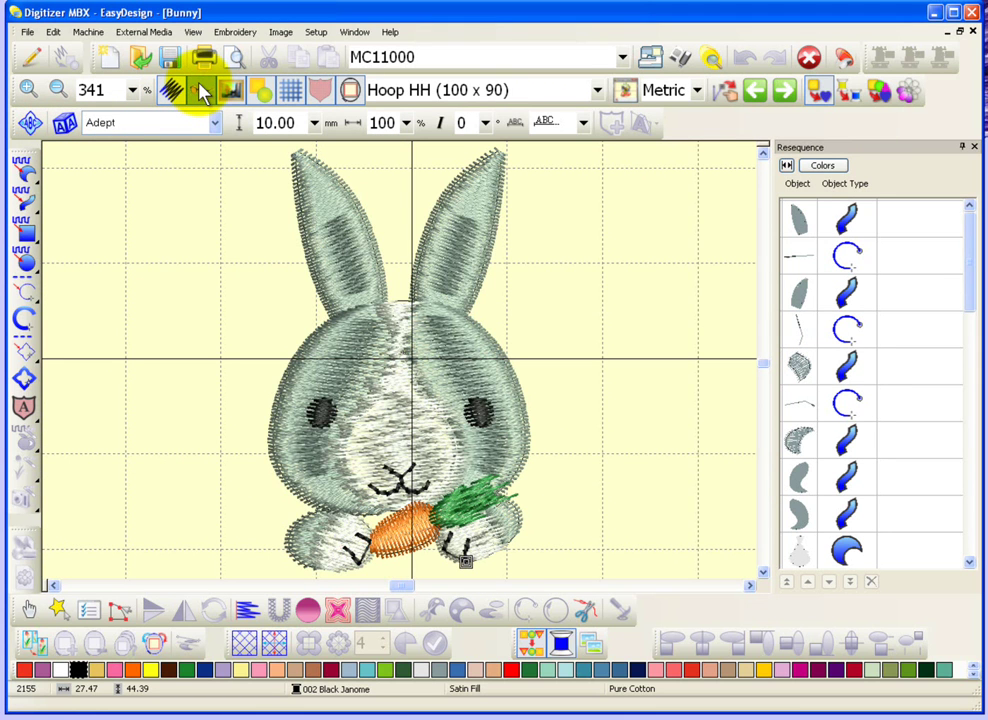
pyautogui.click(714, 66)
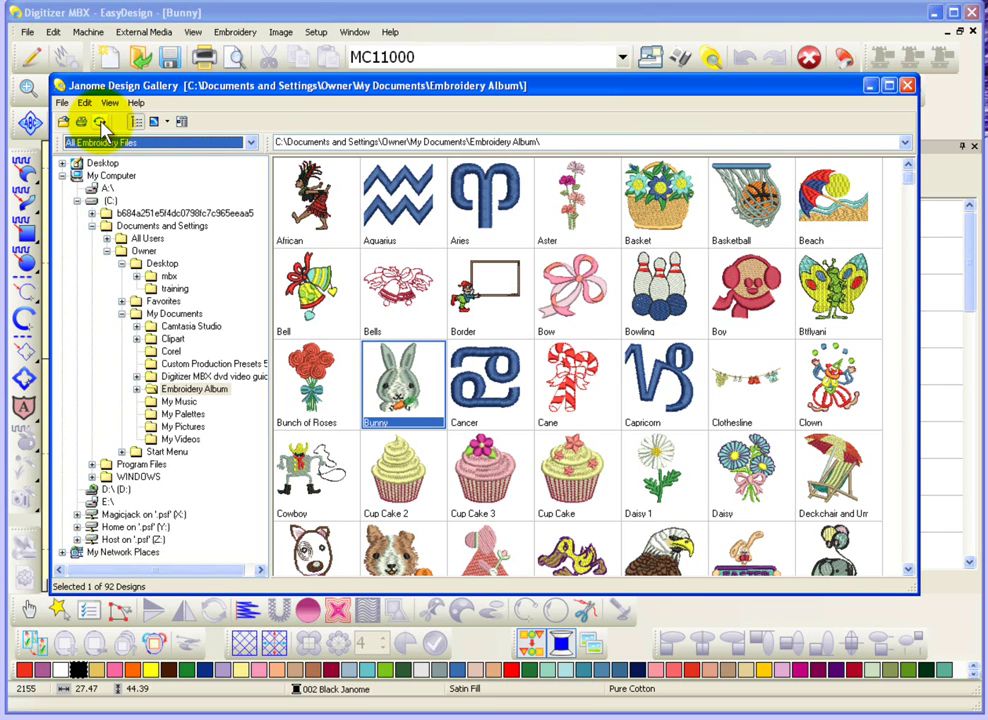
# - Select the seven top-row designs, African through Beach, after briefly selecting Clown back to Bells
pyautogui.click(318, 210)
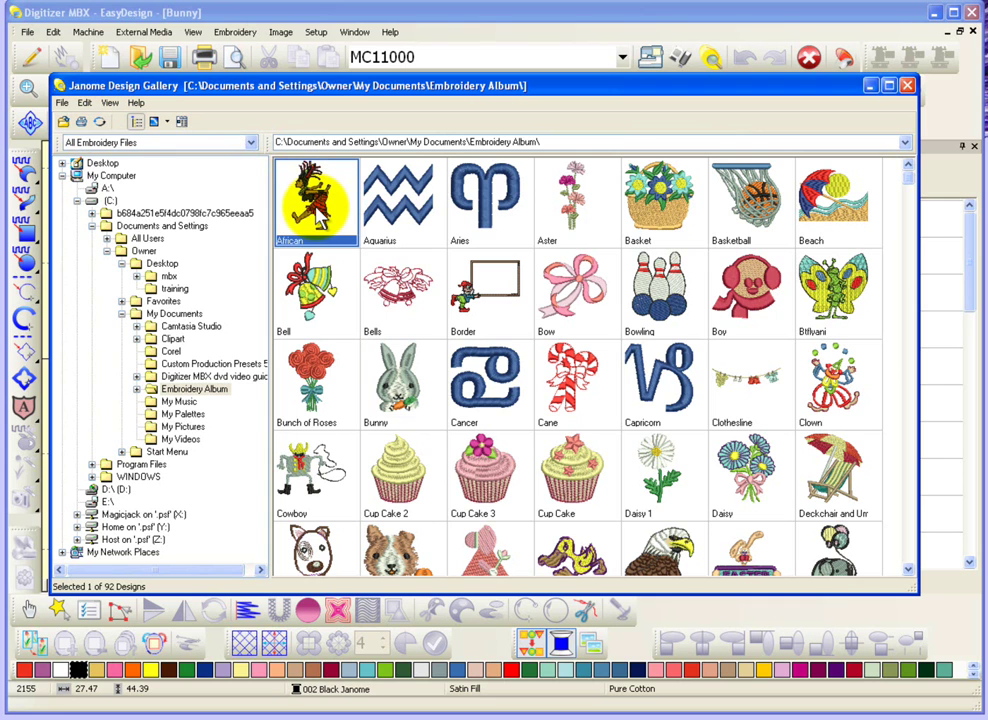
pyautogui.keyDown('shift'); pyautogui.click(833, 220); pyautogui.keyUp('shift')
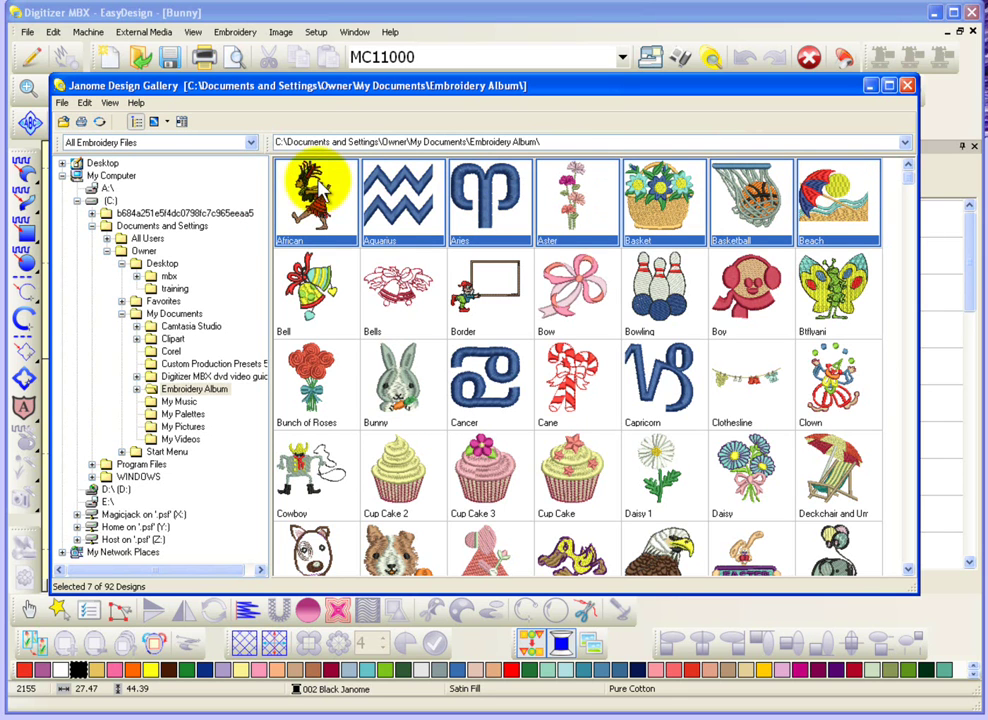
pyautogui.click(840, 393)
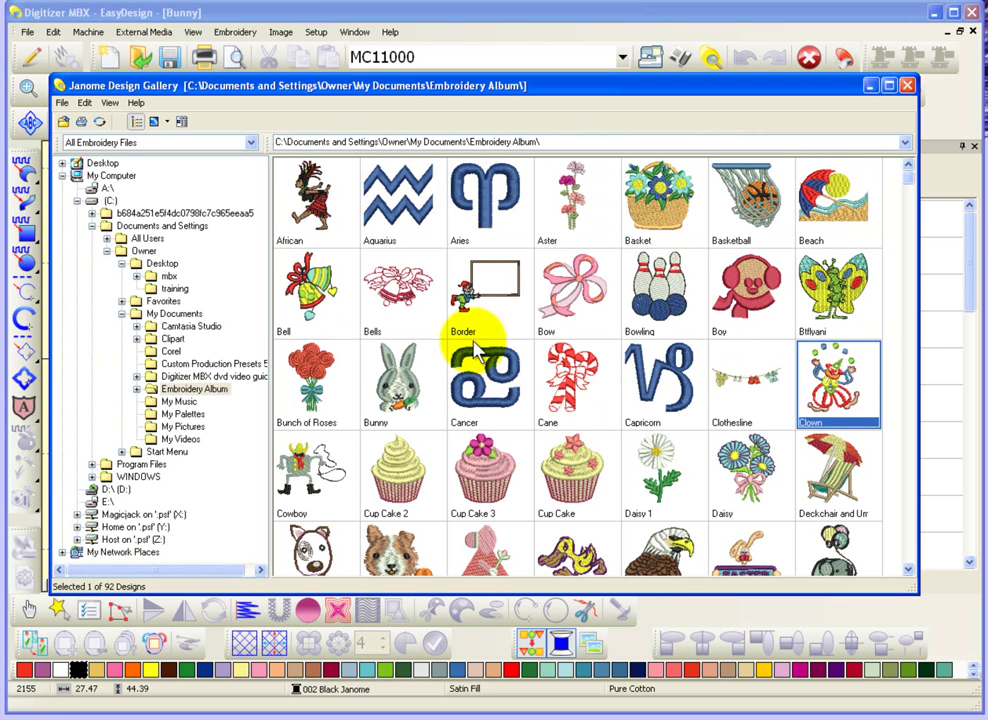
pyautogui.keyDown('shift'); pyautogui.click(393, 300); pyautogui.keyUp('shift')
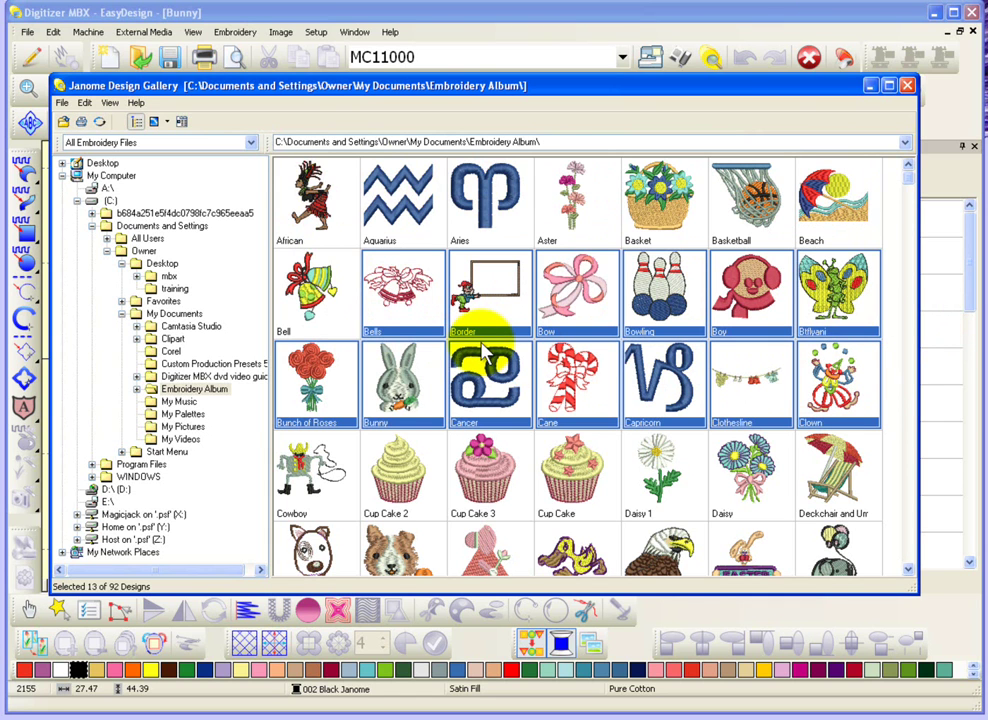
pyautogui.click(318, 208)
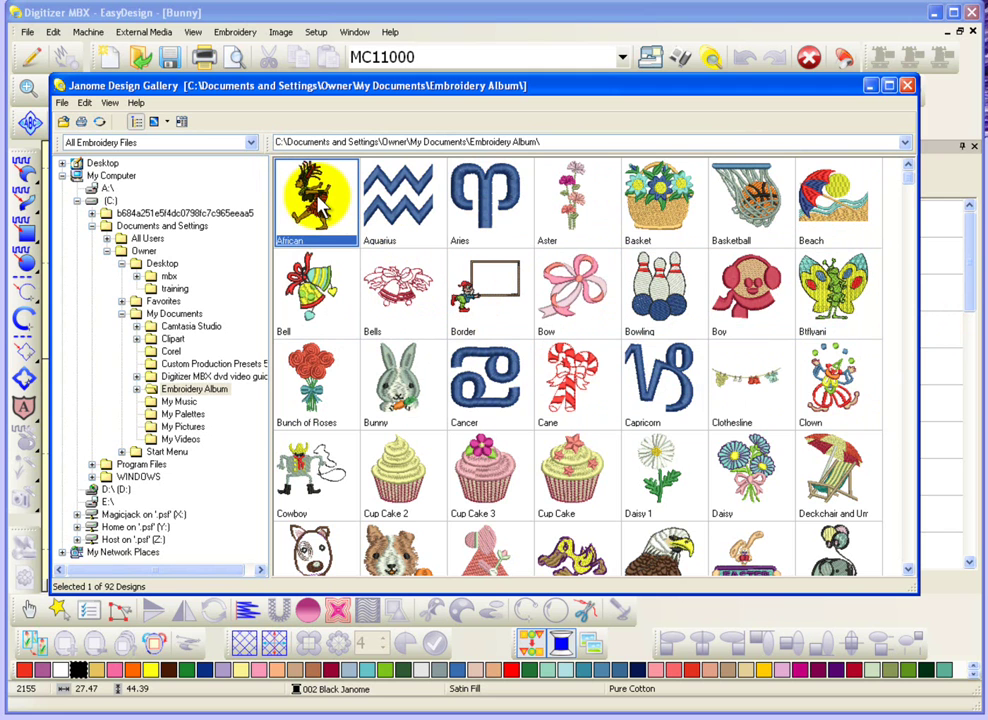
pyautogui.keyDown('shift'); pyautogui.click(844, 206); pyautogui.keyUp('shift')
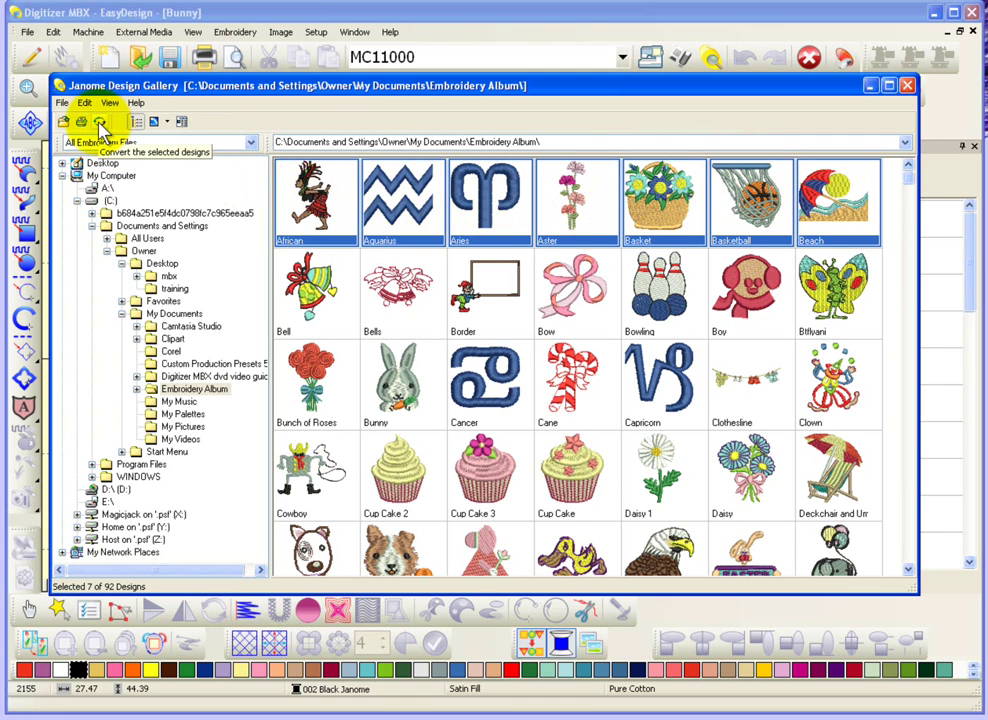
# - Convert the seven selected designs to Melco EXP and Tajima DST into Desktop\training
pyautogui.click(100, 124)
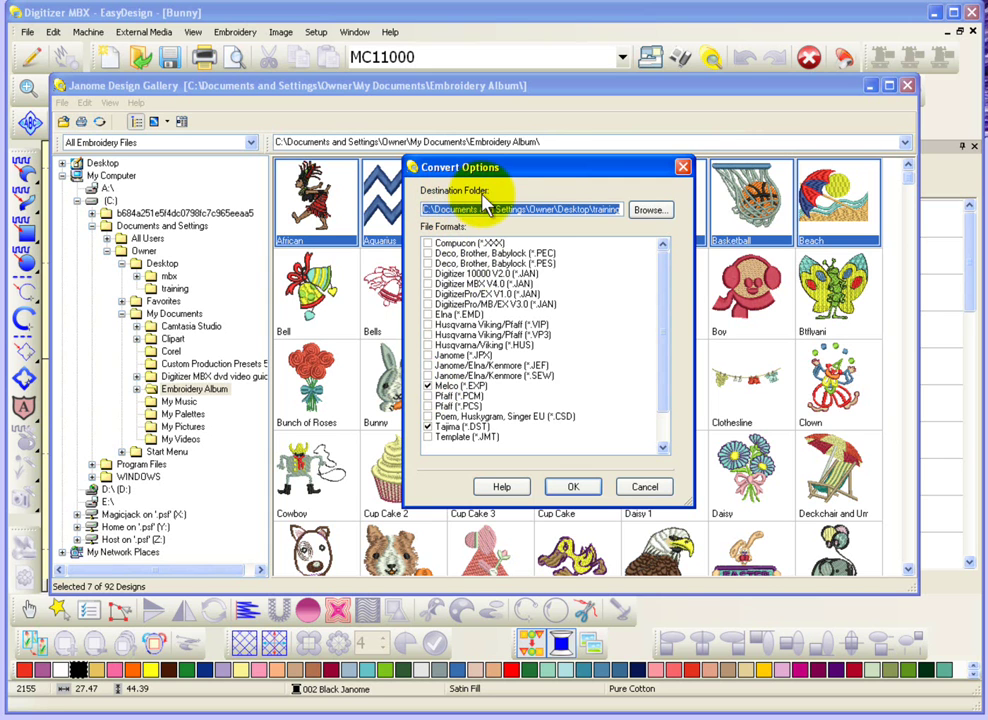
pyautogui.click(658, 214)
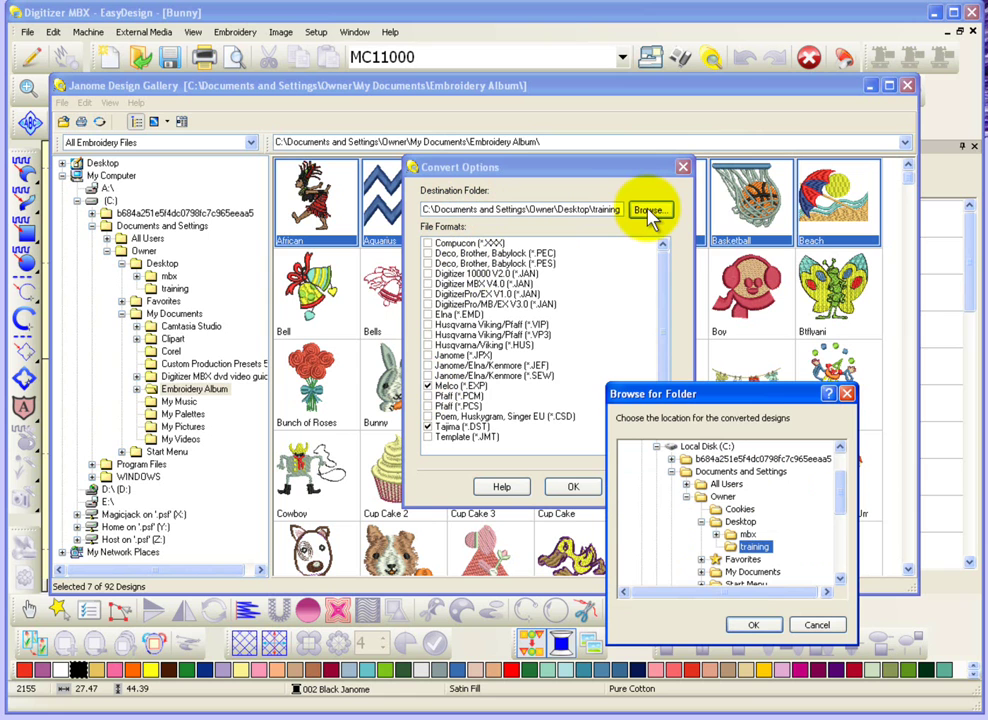
pyautogui.moveTo(752, 401); pyautogui.dragTo(726, 248)
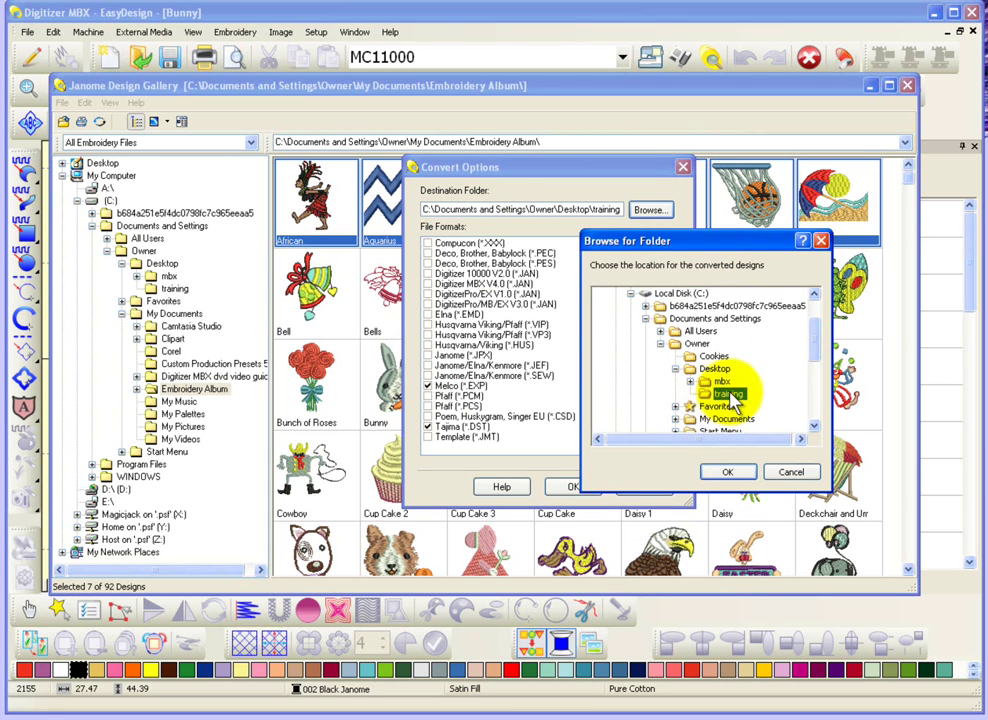
pyautogui.click(730, 473)
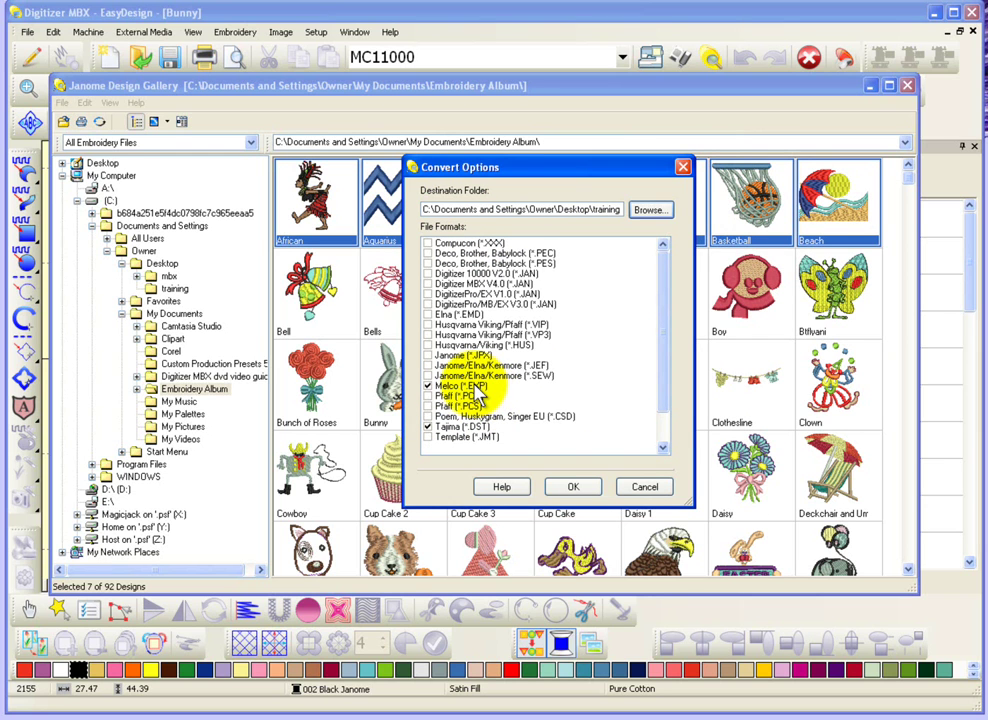
pyautogui.click(580, 488)
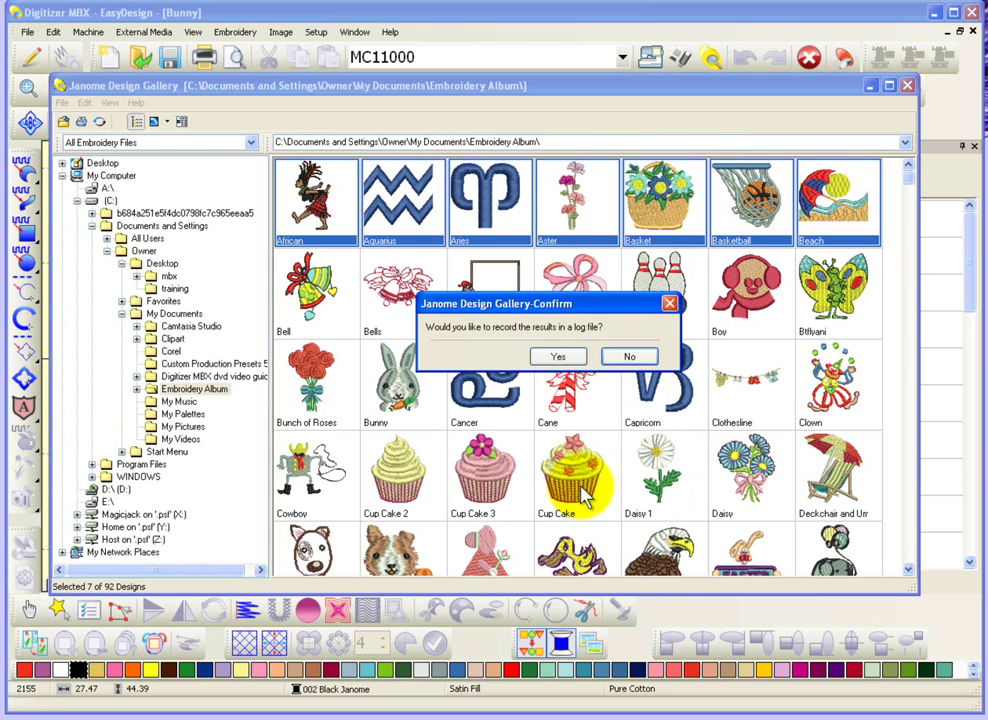
# - Agree to record the conversion results in a log file
pyautogui.click(560, 358)
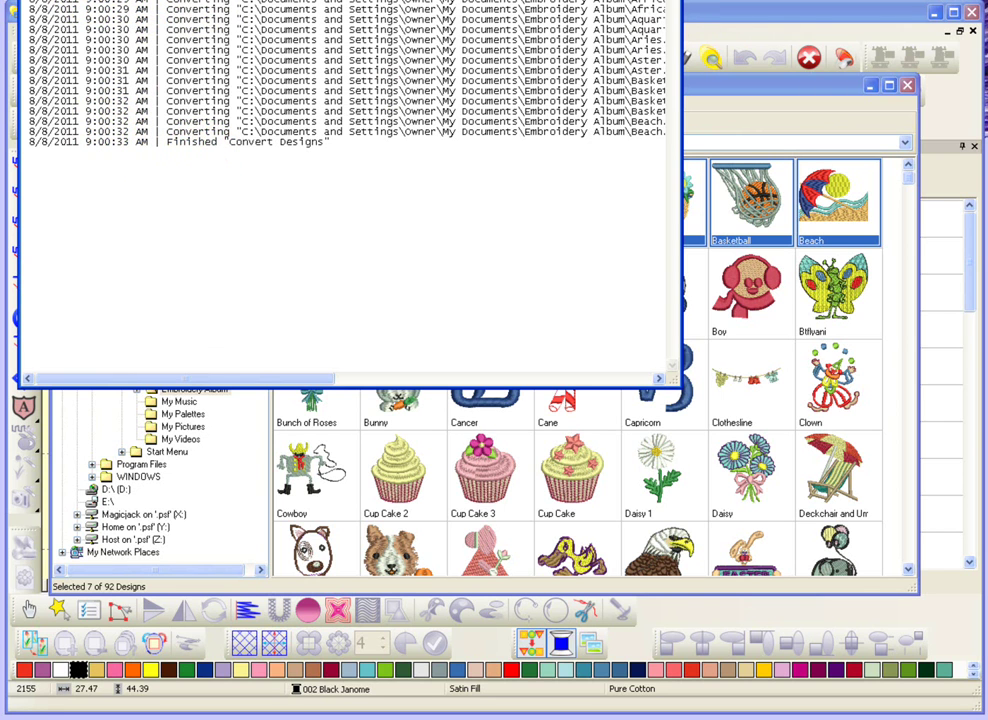
# - Close the log, open the training folder, select both African designs and toggle the folder tree
pyautogui.hotkey('alt', 'F4')
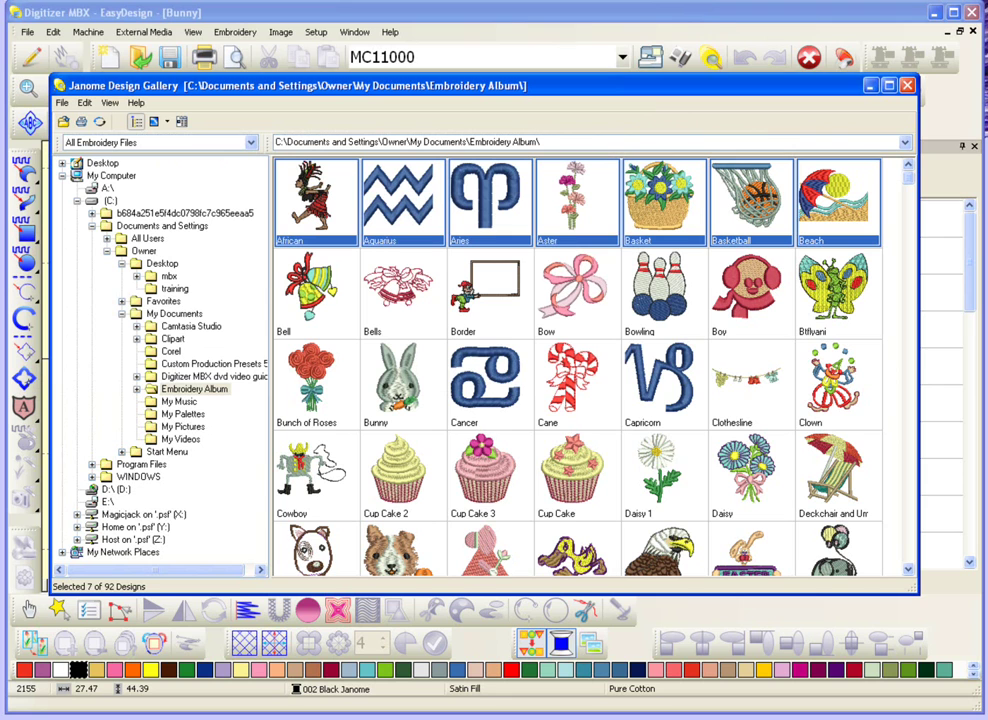
pyautogui.click(175, 290)
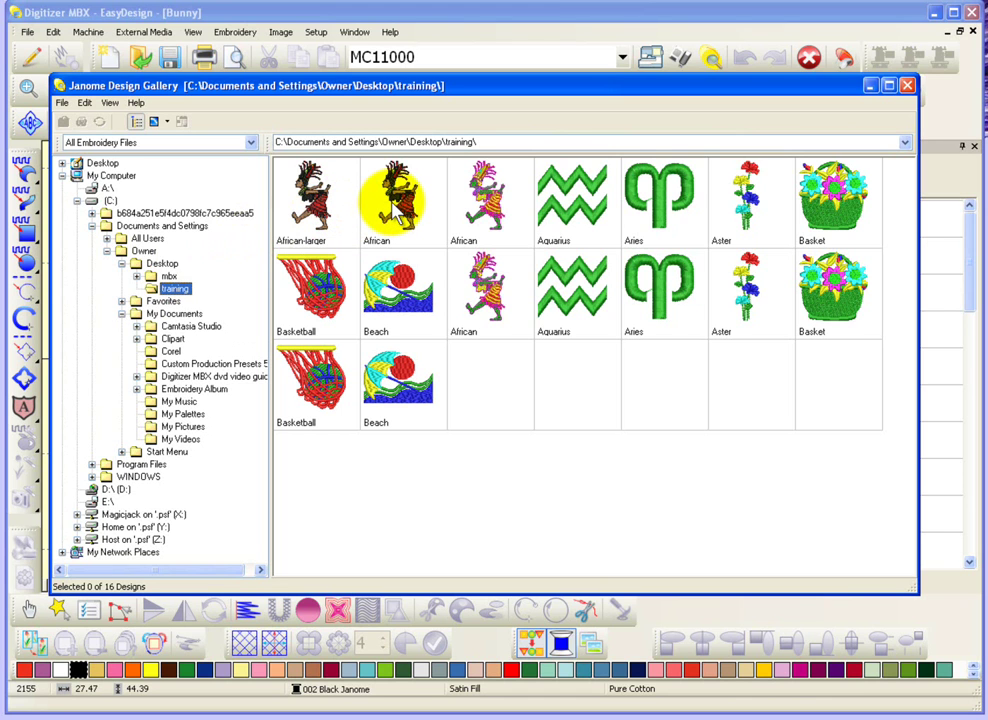
pyautogui.click(511, 205)
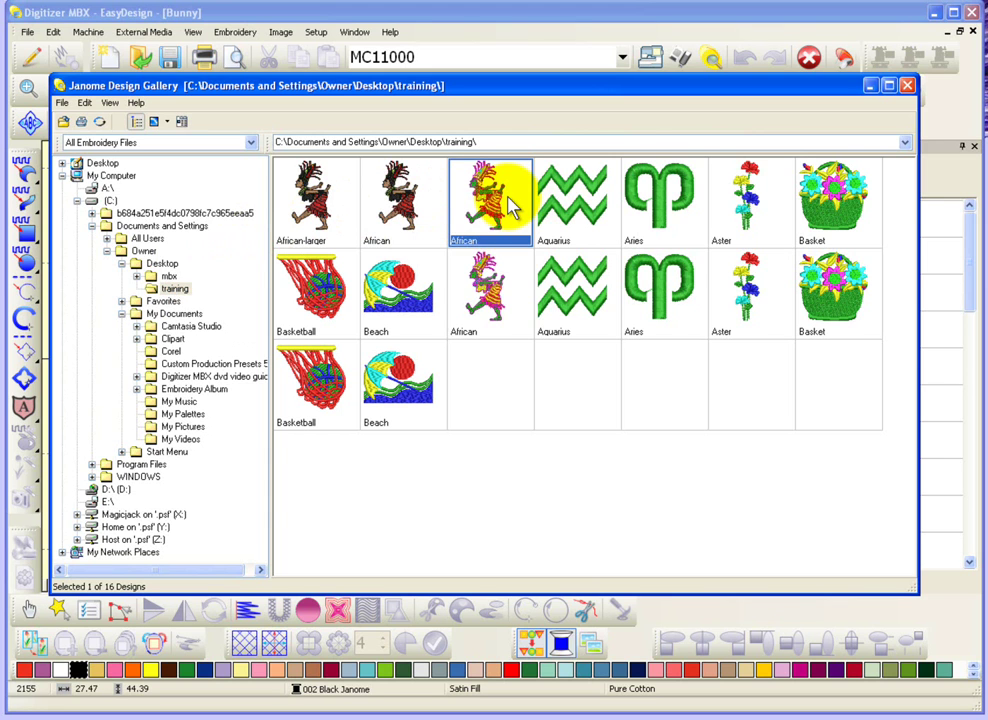
pyautogui.click(507, 290)
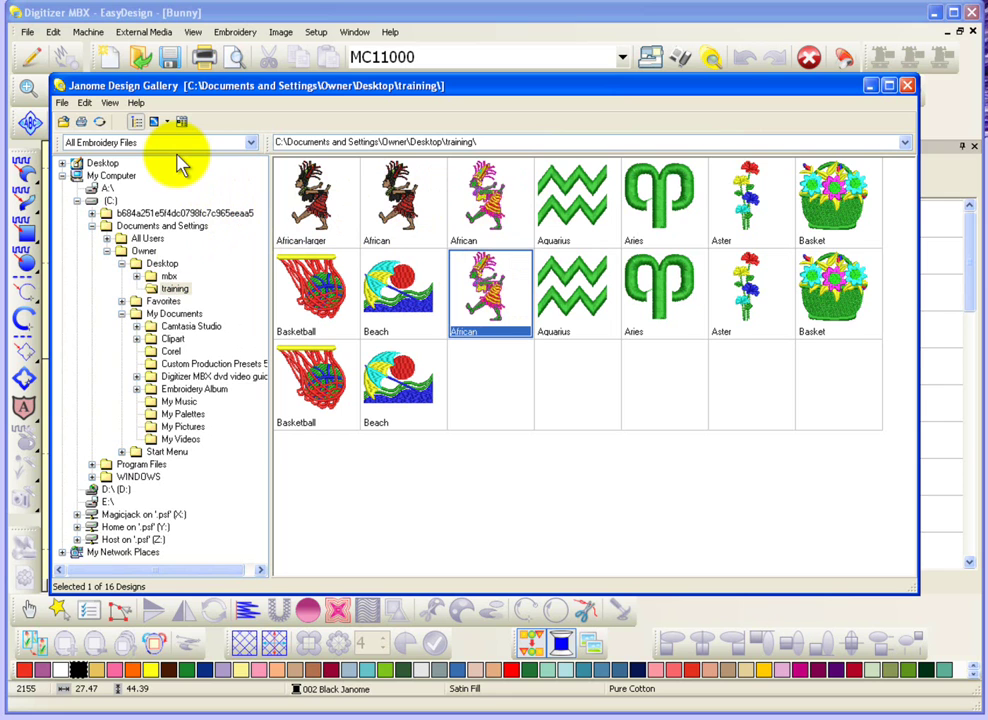
pyautogui.click(136, 121)
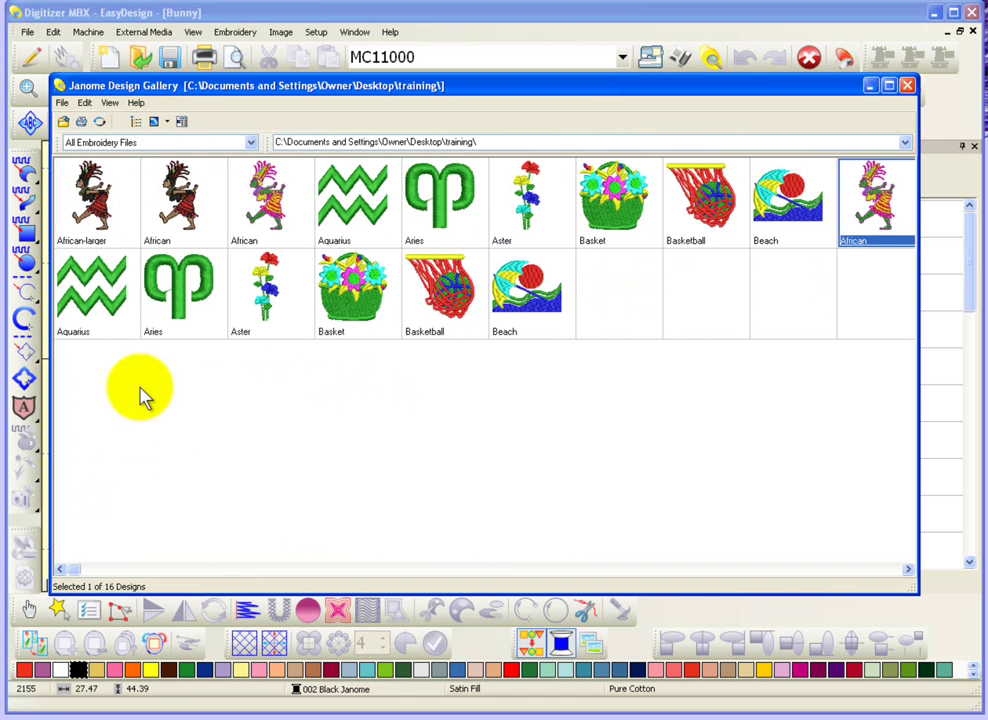
pyautogui.click(136, 121)
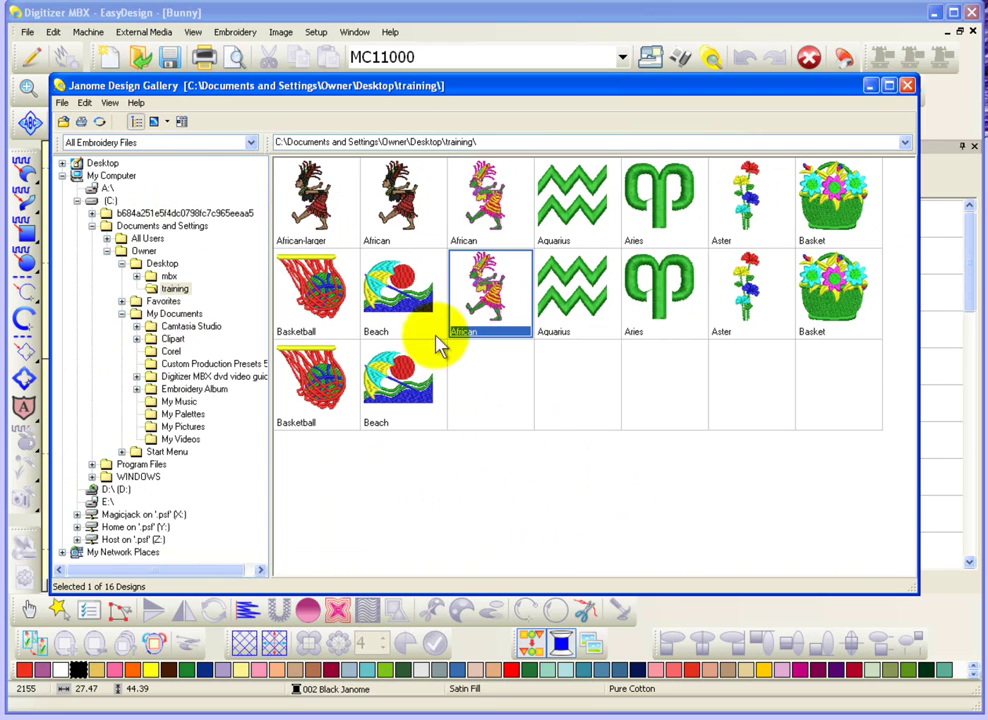
# - Switch the training folder to Summary view, then to the detailed List view
pyautogui.click(168, 124)
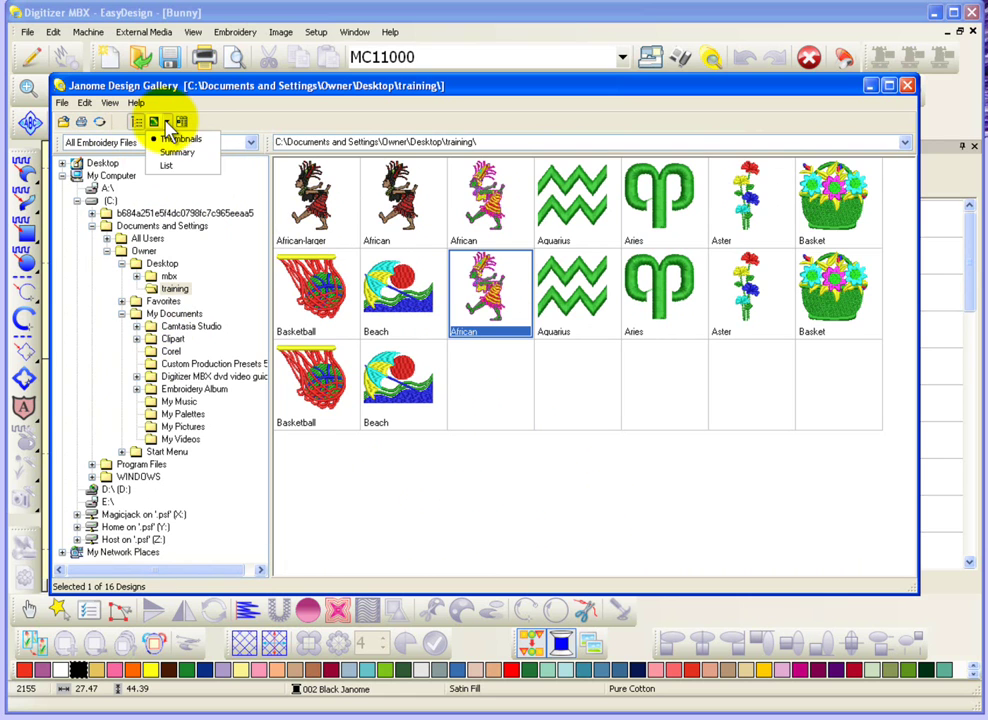
pyautogui.click(190, 152)
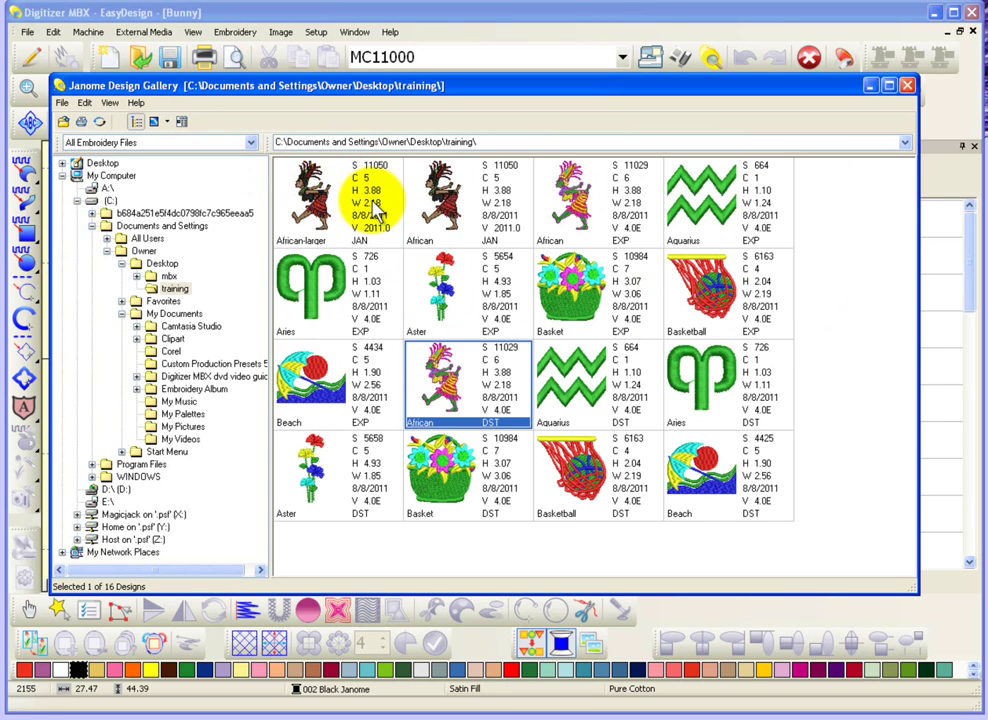
pyautogui.click(166, 121)
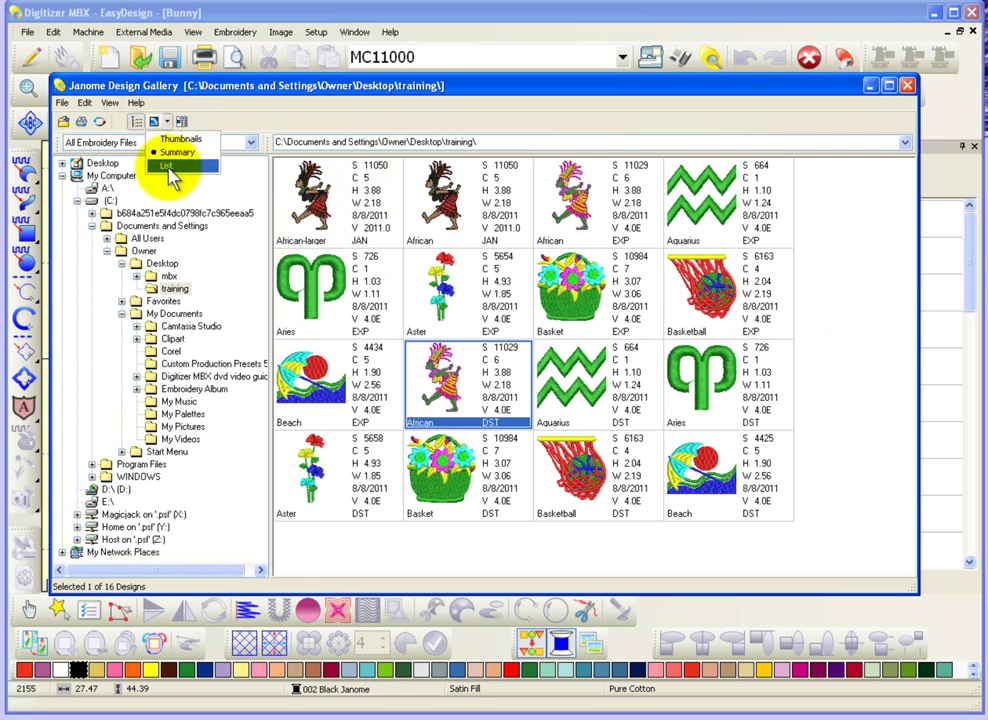
pyautogui.click(168, 165)
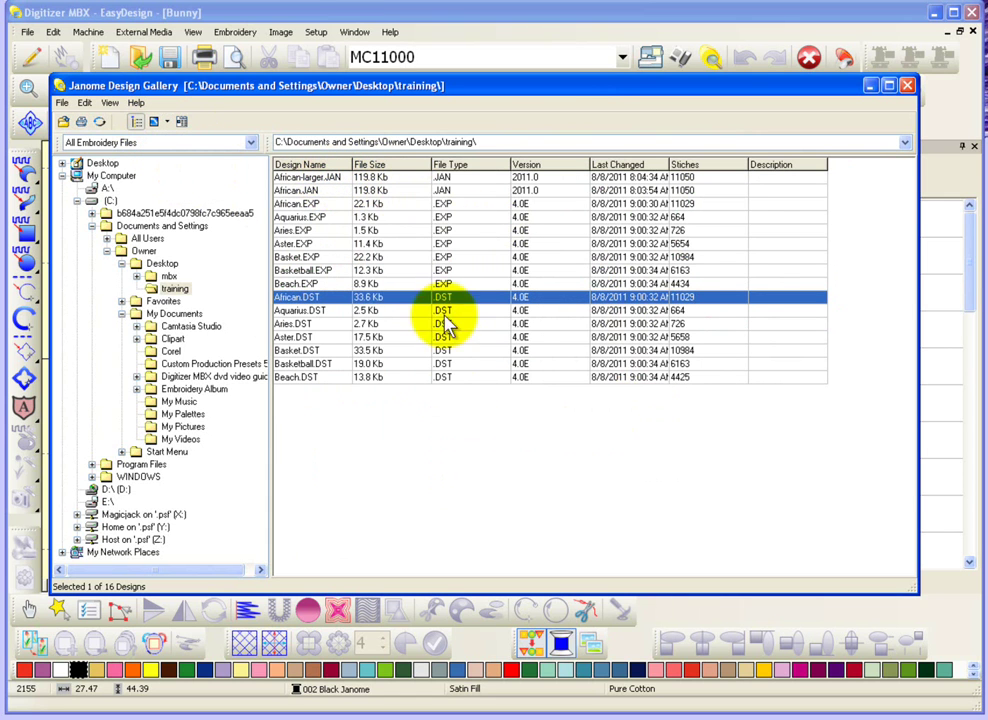
# - Return to Summary view and compare the African-larger, African JAN, EXP and DST summaries
pyautogui.click(166, 123)
pyautogui.click(173, 155)
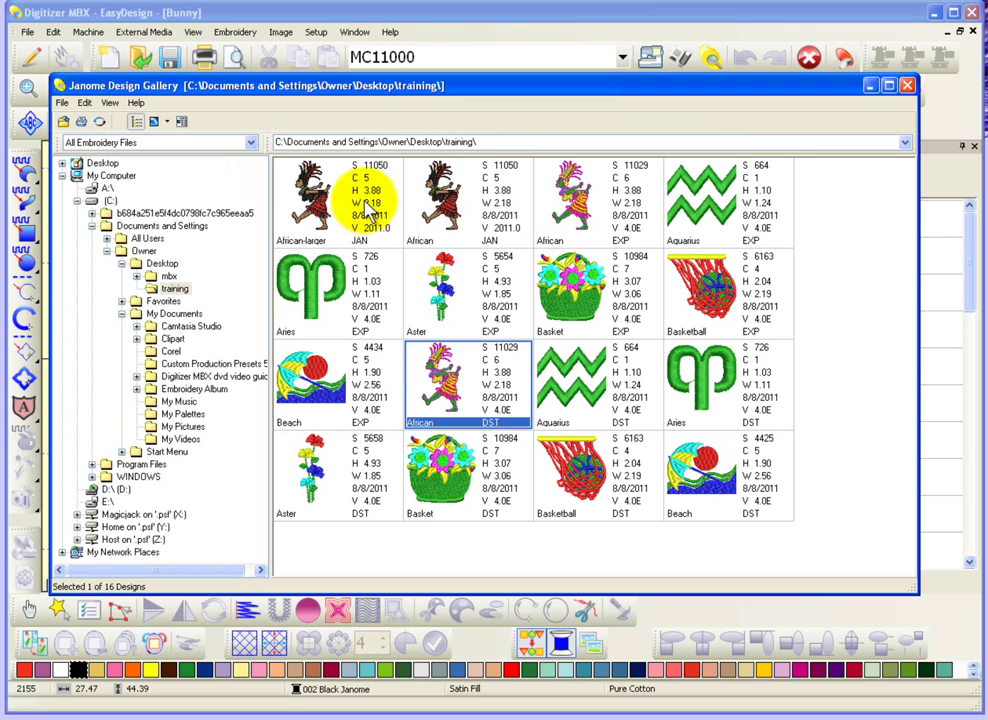
pyautogui.click(323, 203)
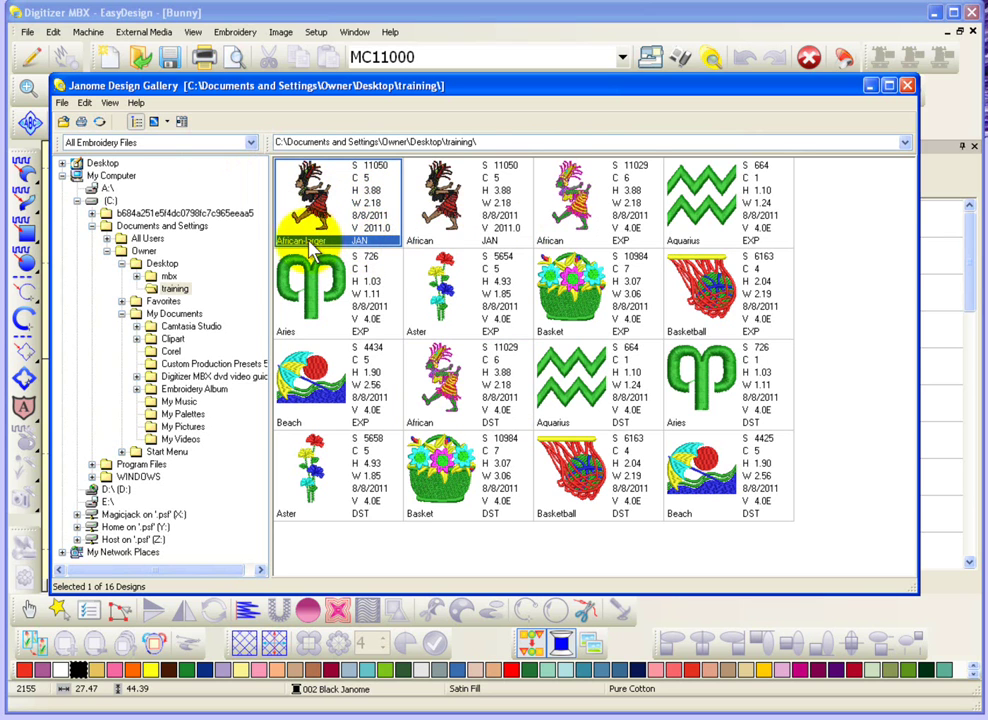
pyautogui.click(438, 206)
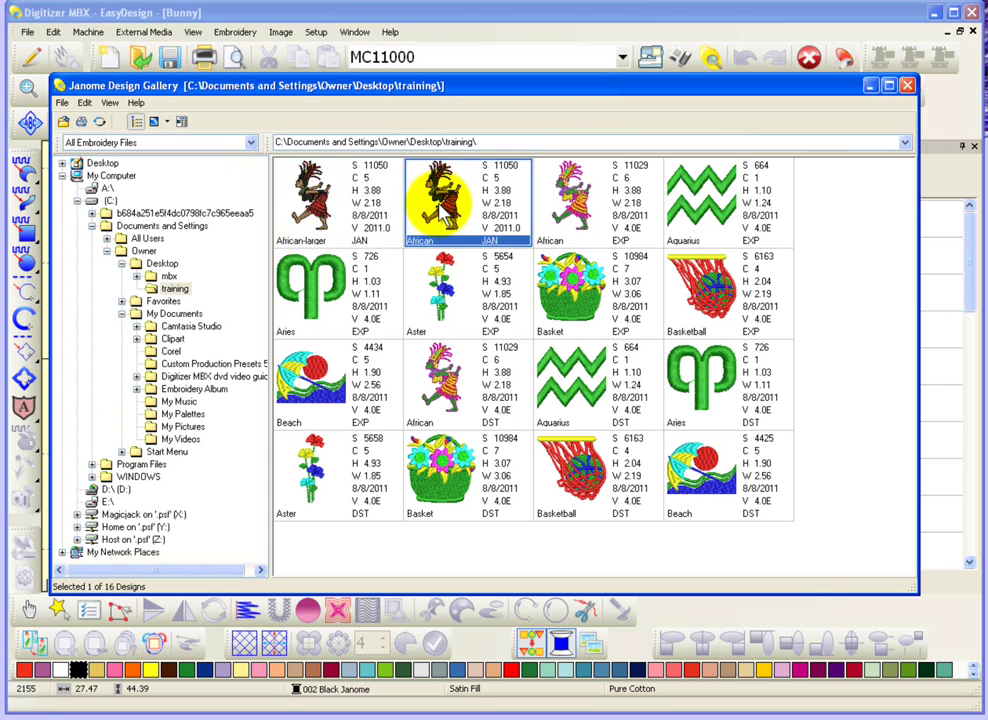
pyautogui.click(612, 200)
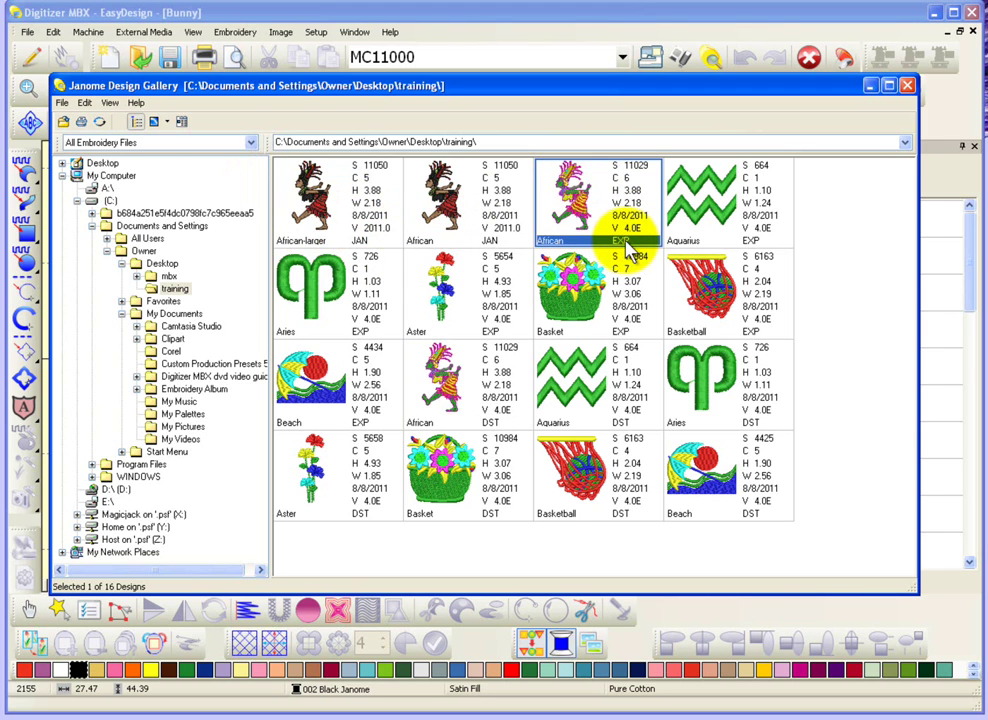
pyautogui.click(492, 435)
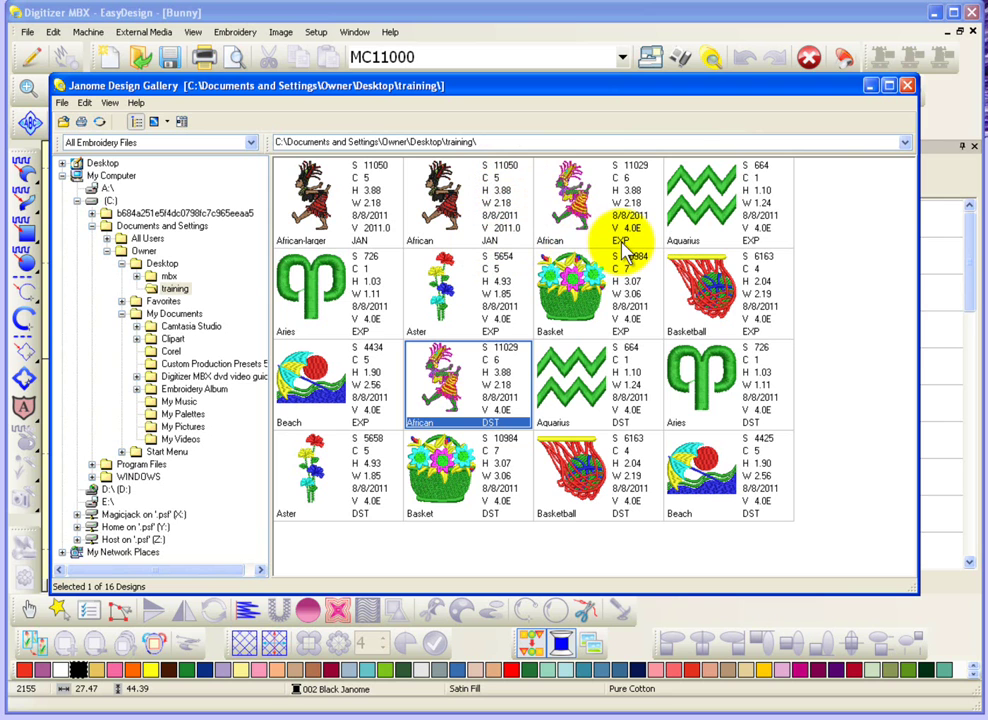
# - Switch to plain Thumbnails view and select the African-larger design
pyautogui.click(167, 122)
pyautogui.click(174, 139)
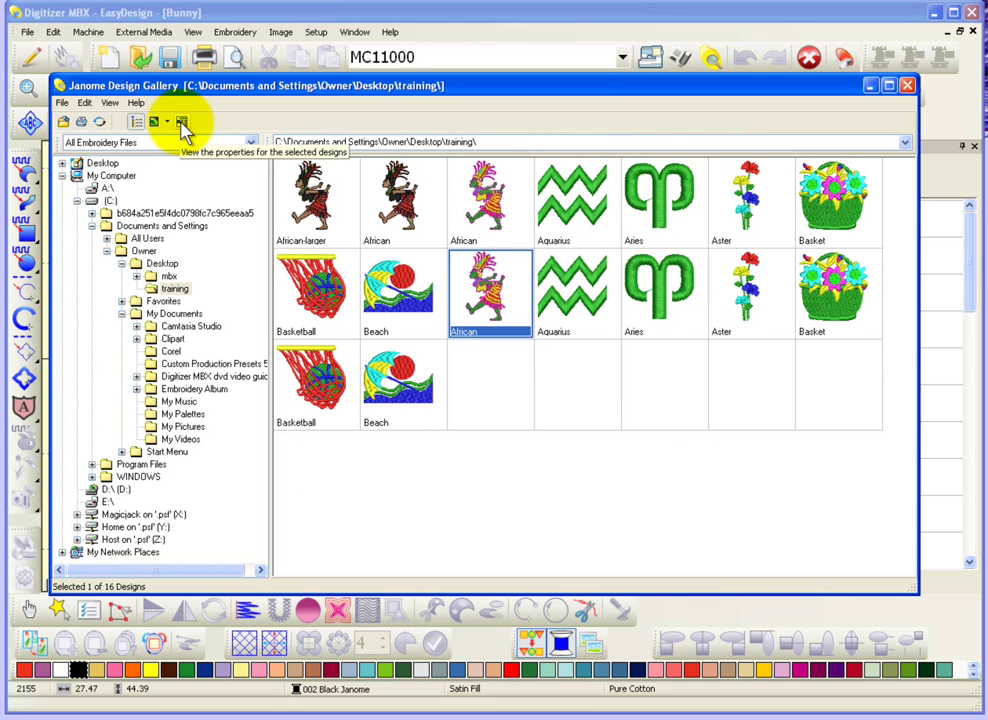
pyautogui.click(322, 200)
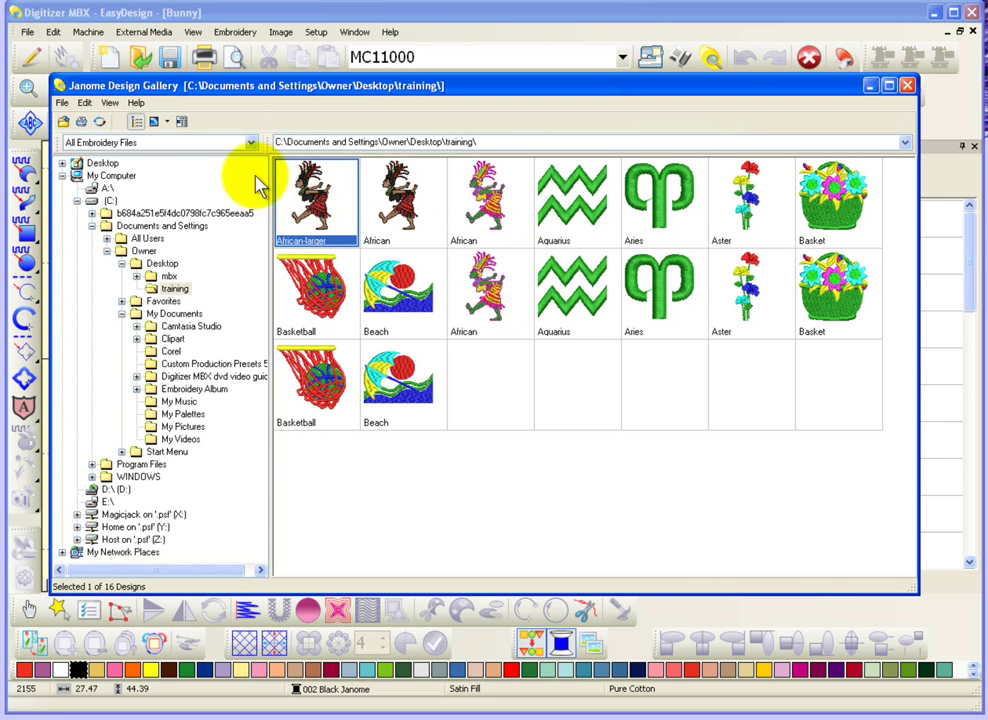
# - Show African-larger's properties, then step through to African.EXP's details
pyautogui.click(183, 124)
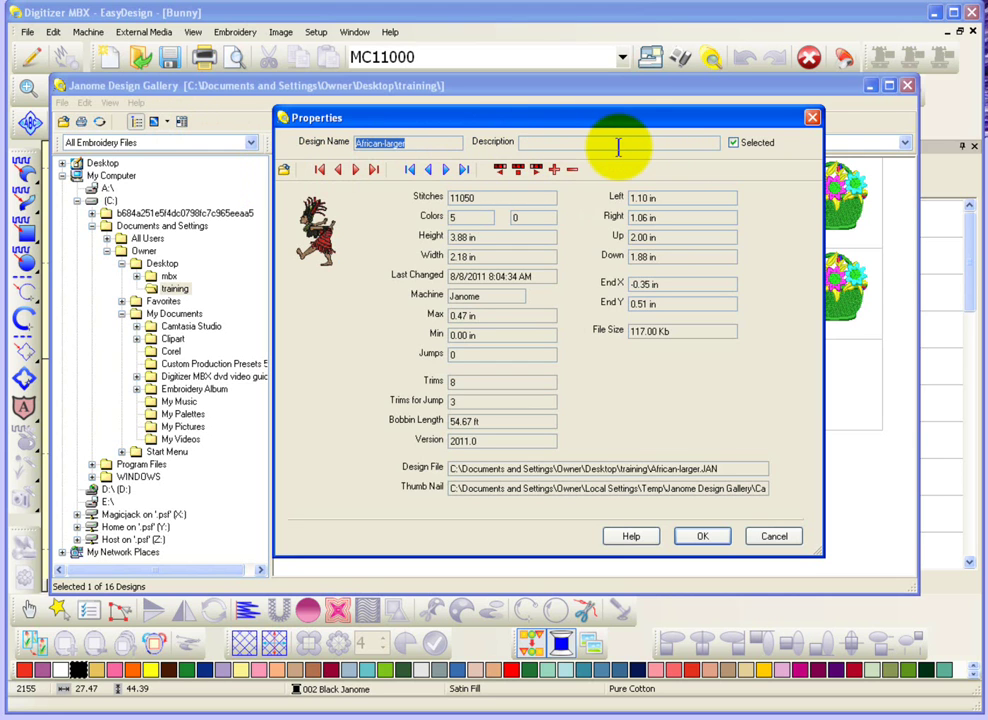
pyautogui.click(538, 146)
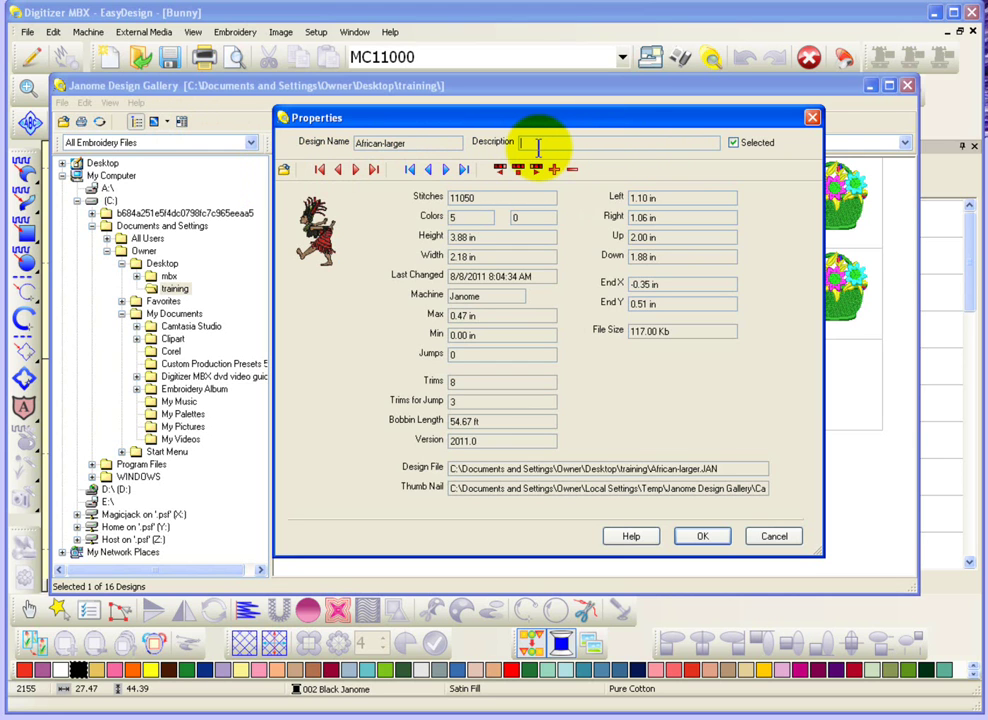
pyautogui.click(358, 175)
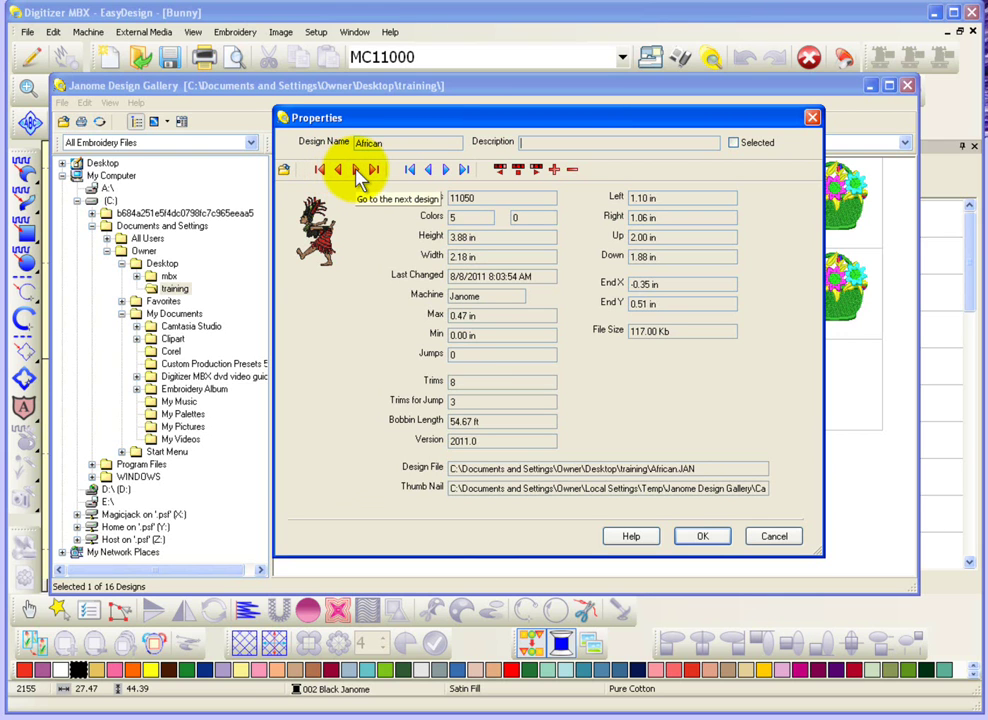
pyautogui.click(358, 175)
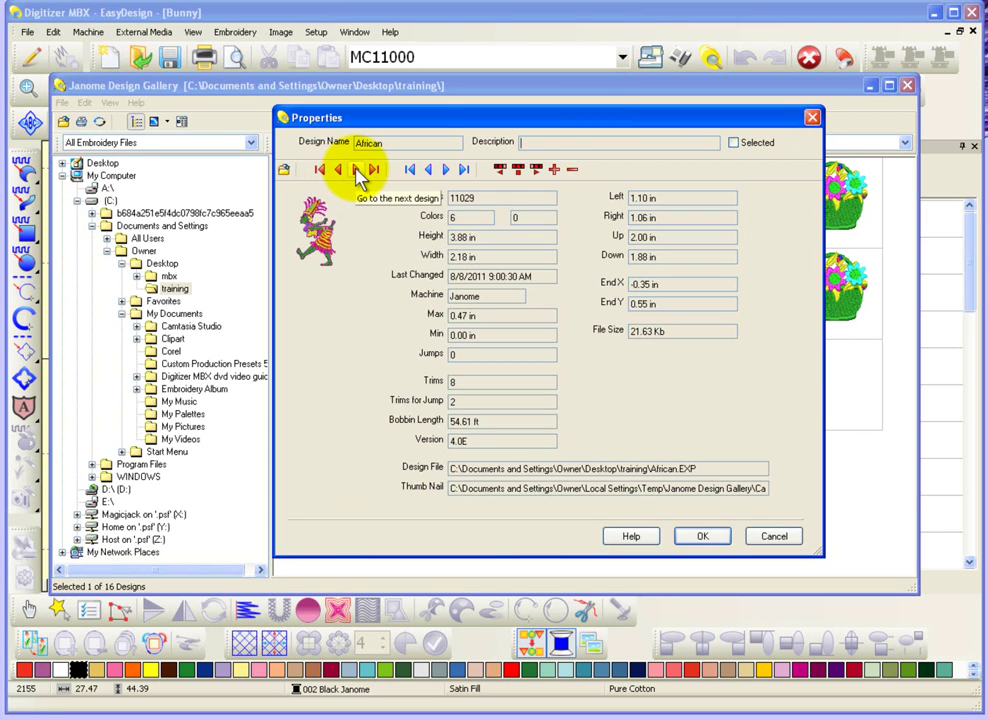
pyautogui.click(430, 175)
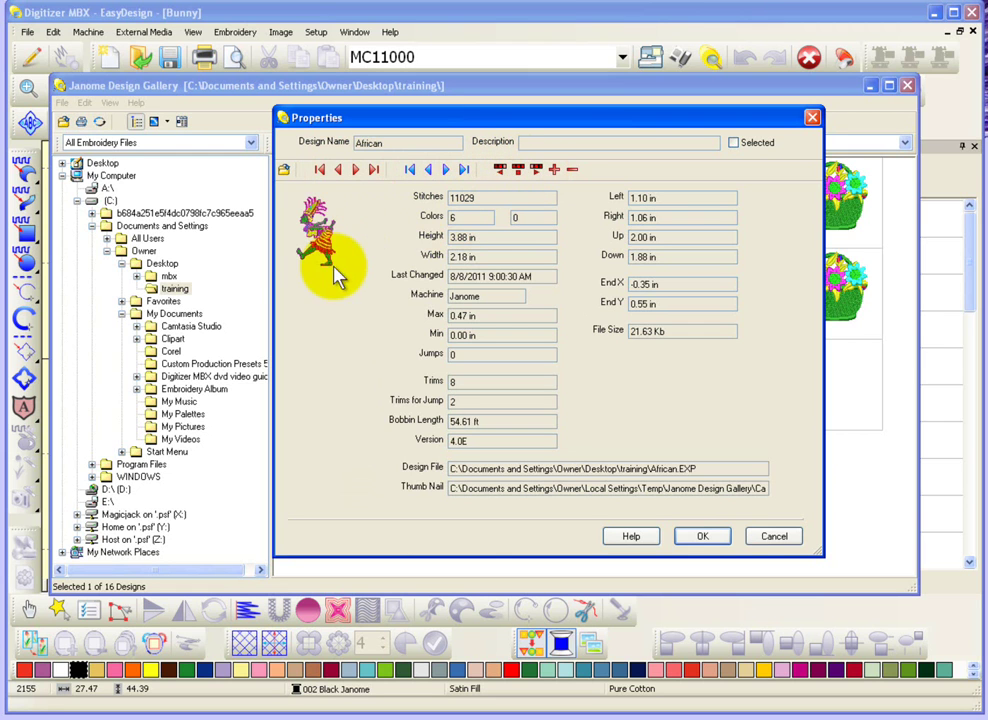
# - Cancel the Properties dialog and return to the Embroidery Album folder's 92 designs
pyautogui.click(785, 538)
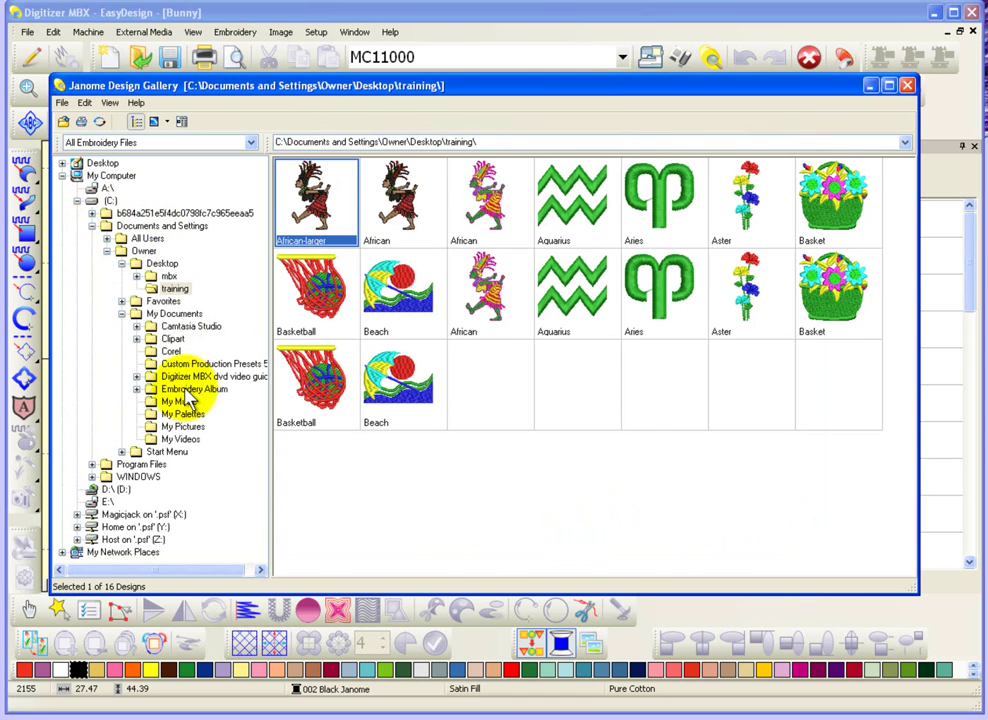
pyautogui.click(190, 392)
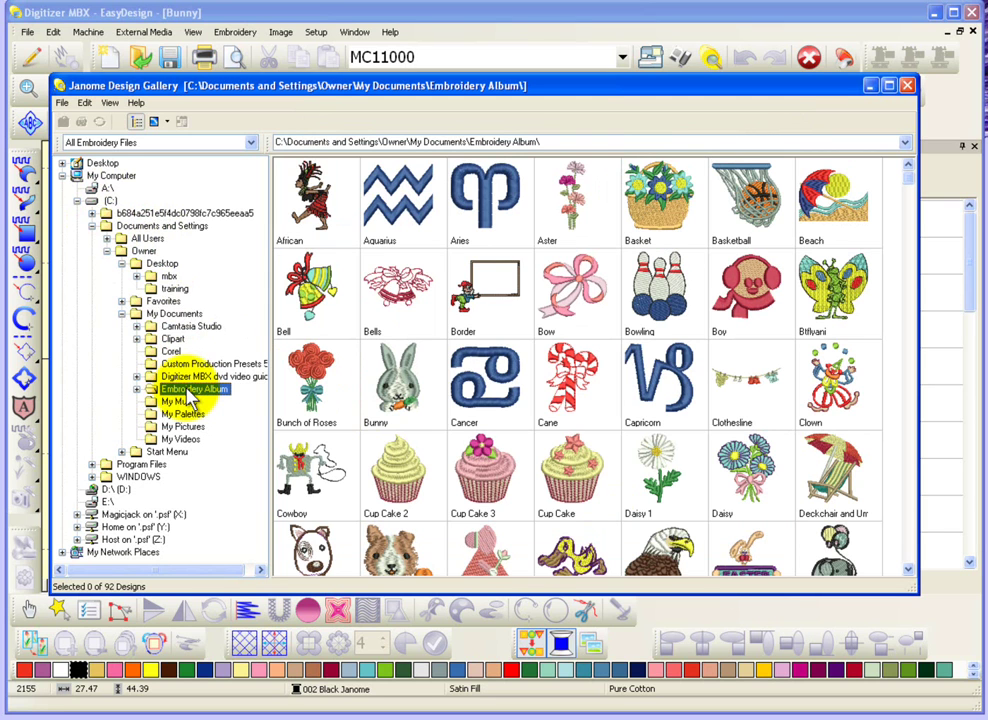
pyautogui.click(63, 104)
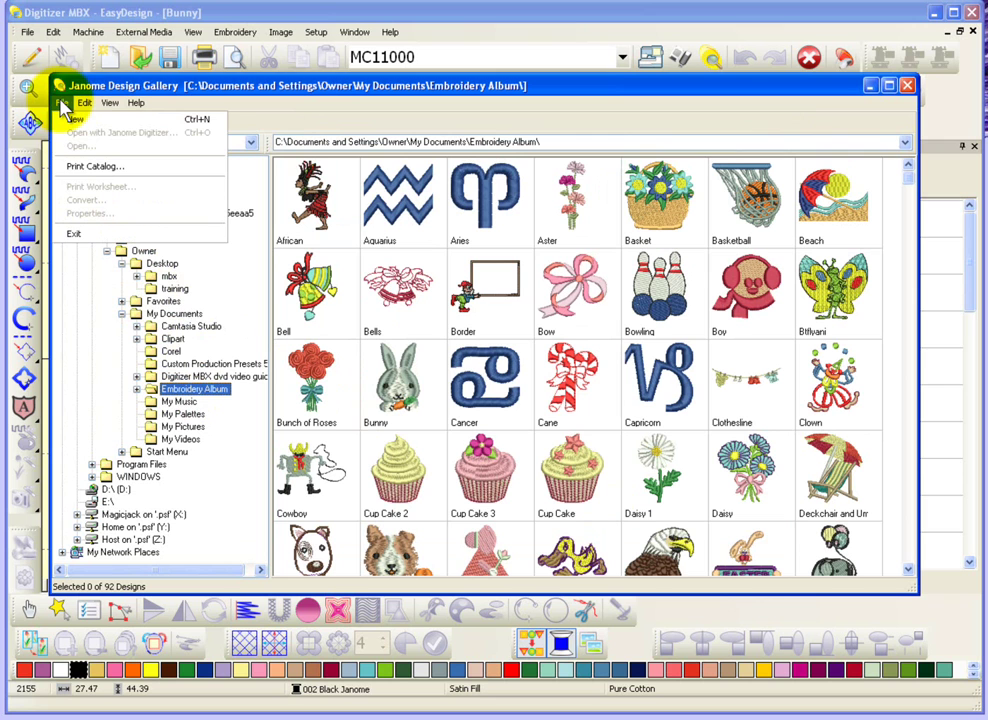
pyautogui.click(93, 167)
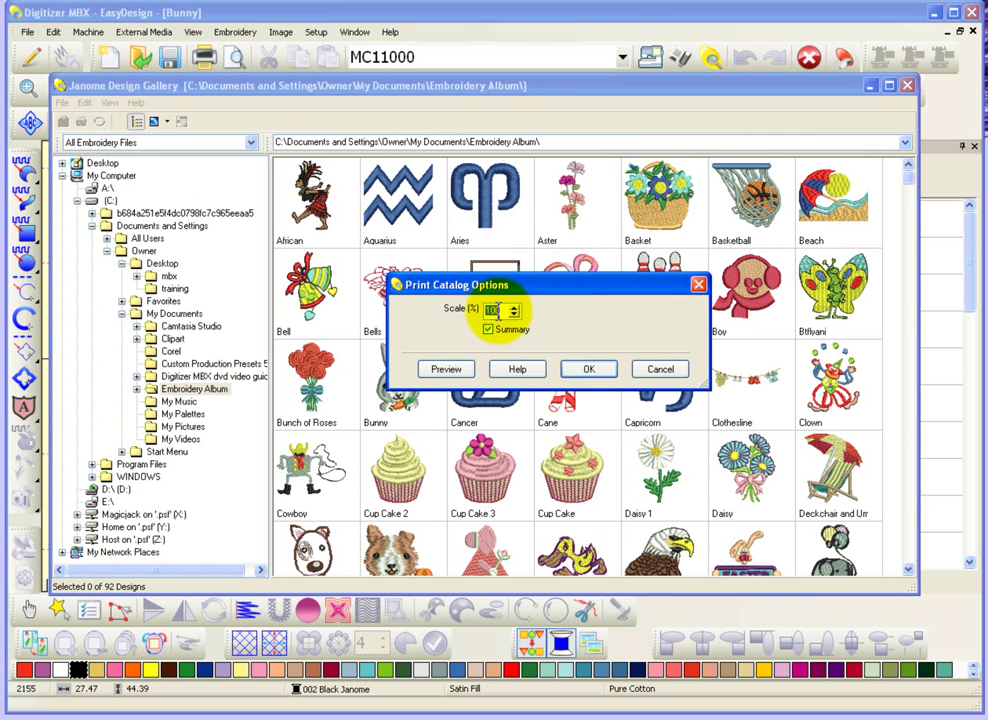
pyautogui.doubleClick(496, 311)
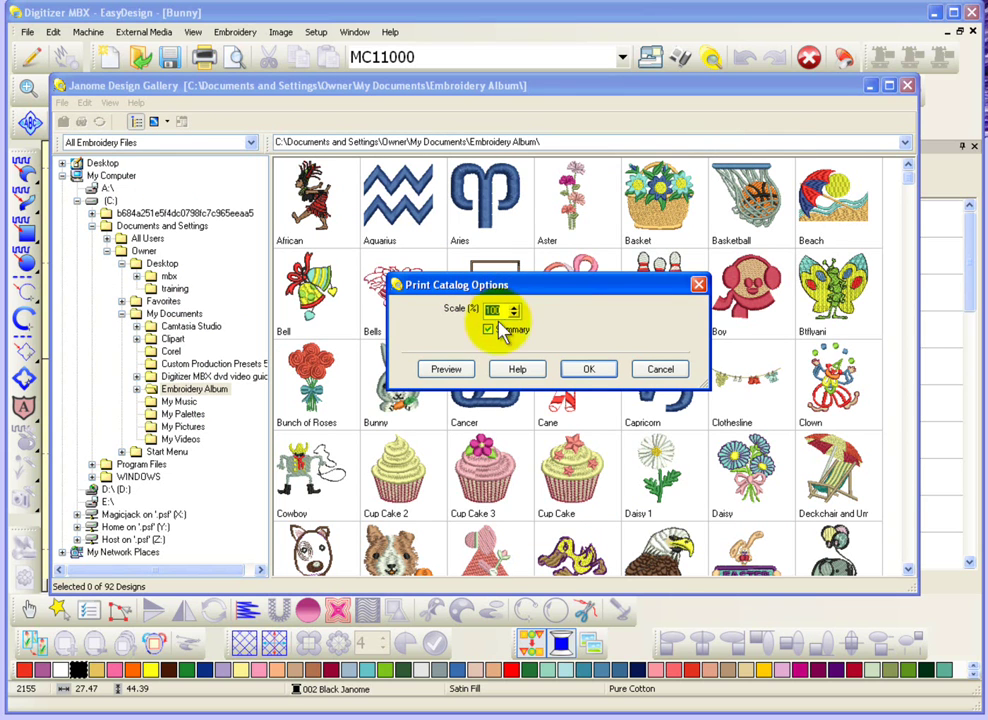
pyautogui.click(441, 372)
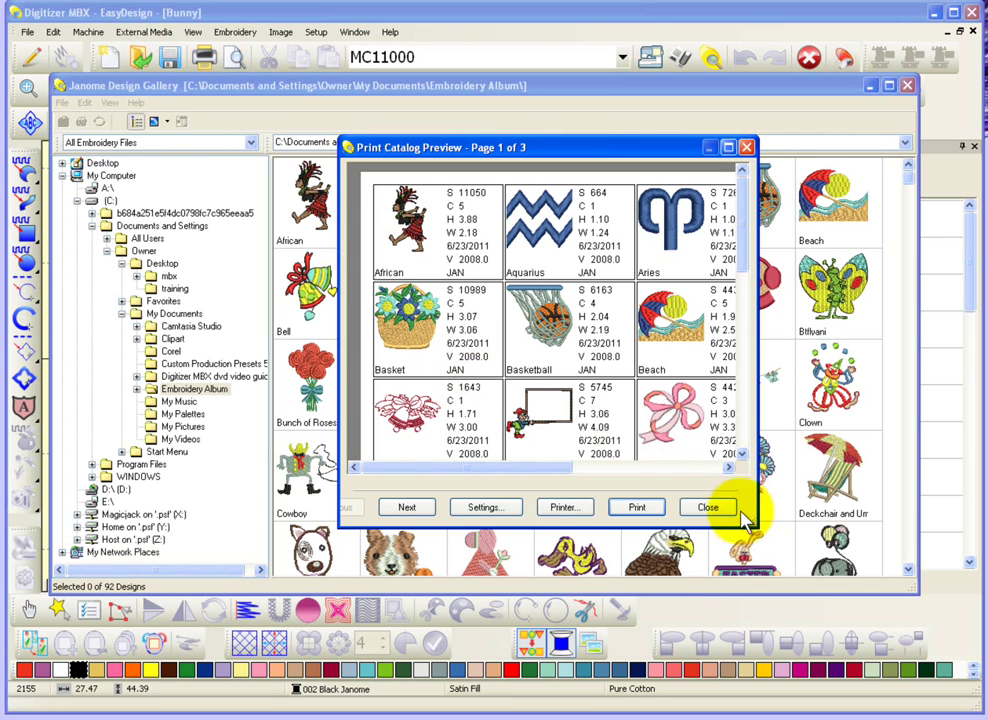
pyautogui.moveTo(758, 525); pyautogui.dragTo(960, 693)
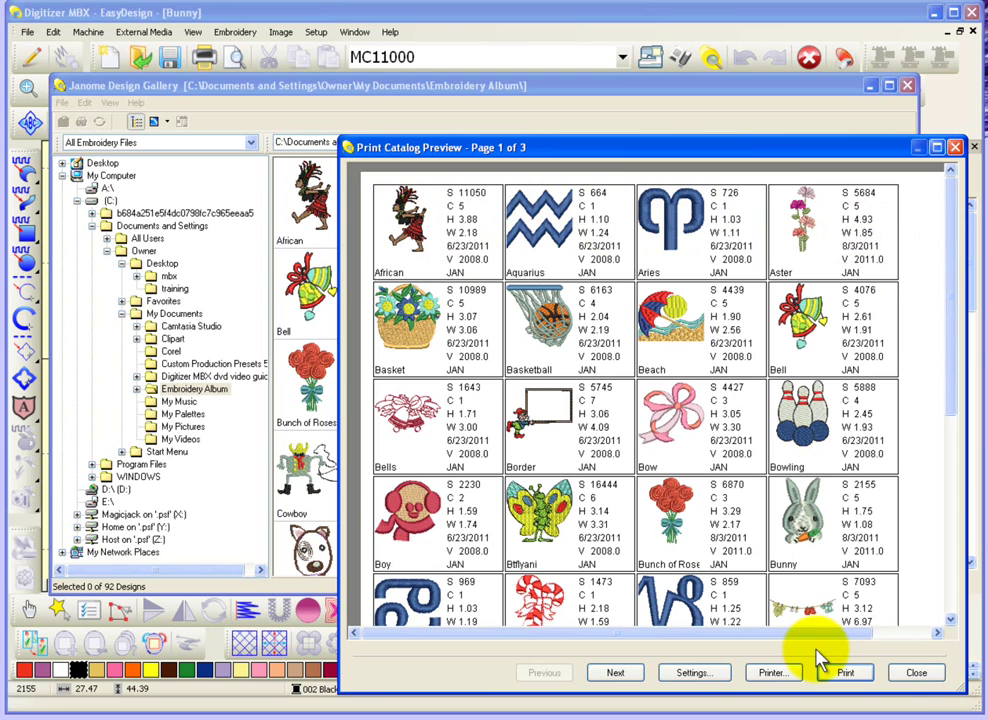
pyautogui.click(916, 673)
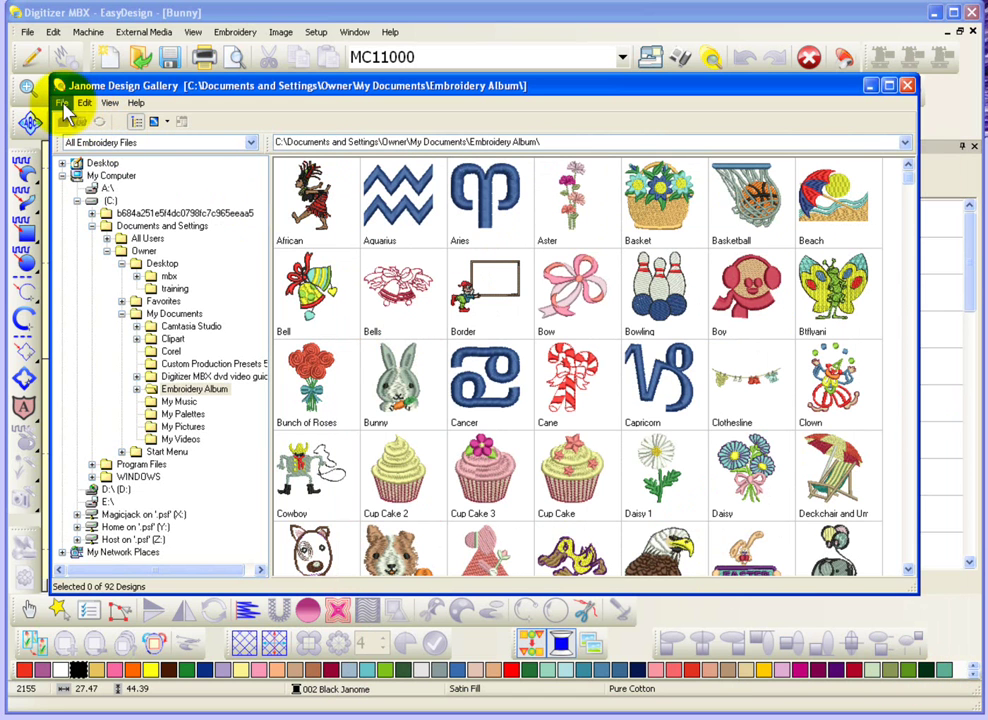
pyautogui.click(63, 103)
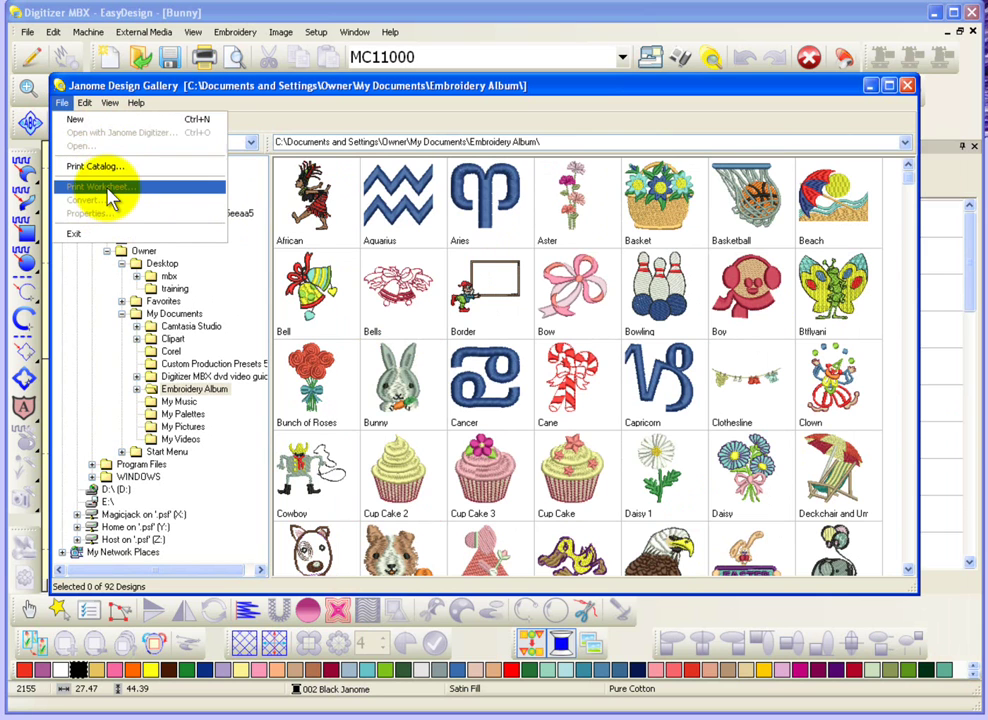
pyautogui.moveTo(86, 108)
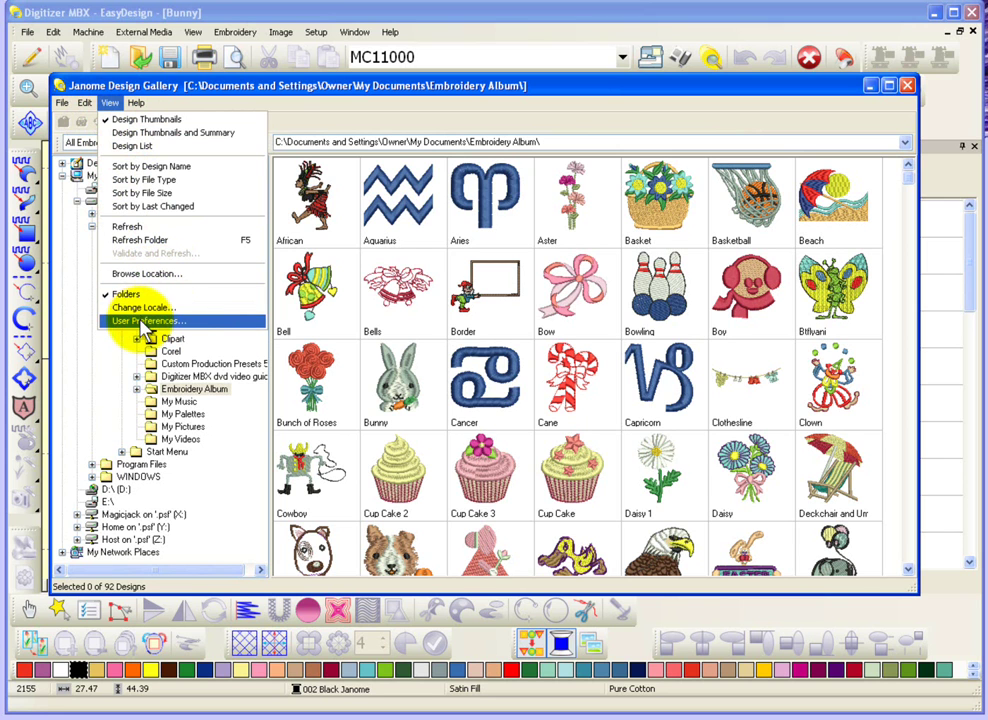
pyautogui.click(145, 322)
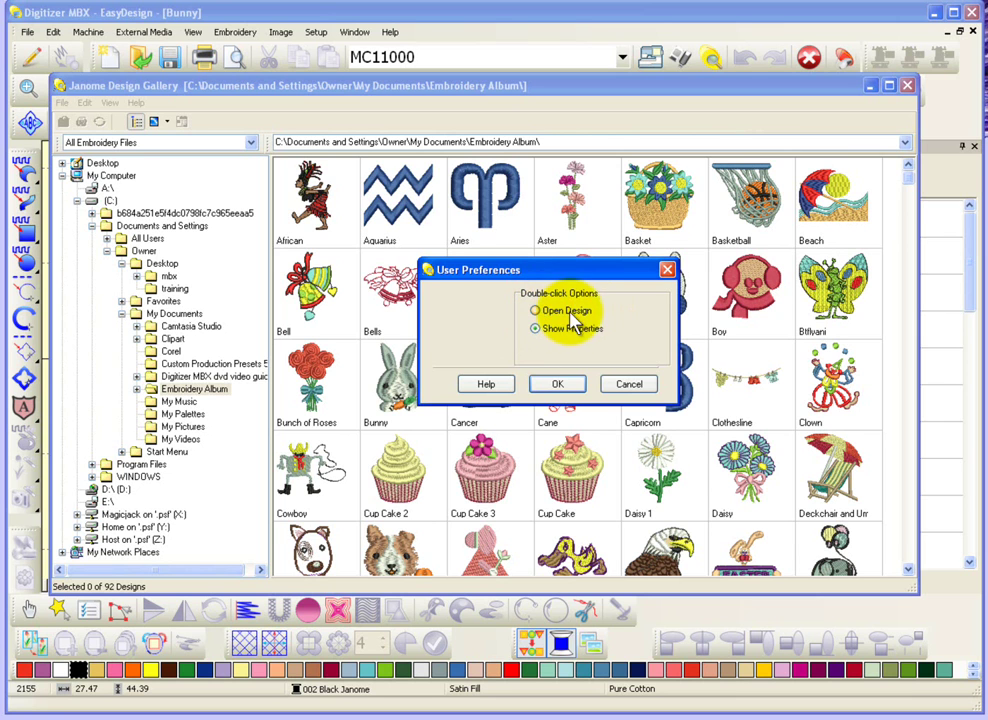
pyautogui.click(565, 384)
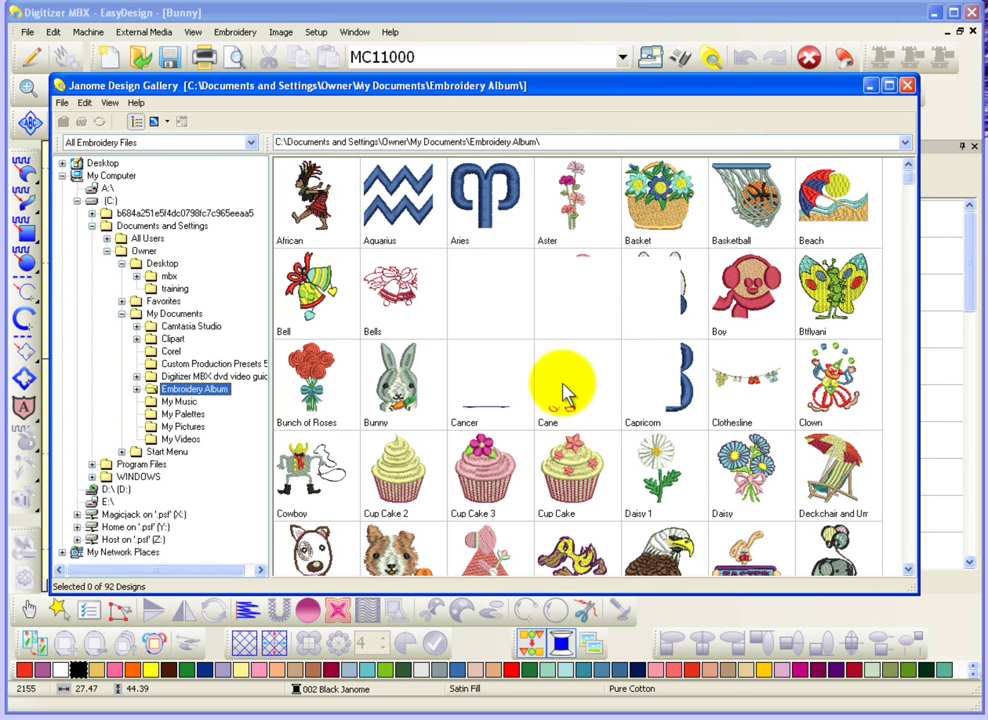